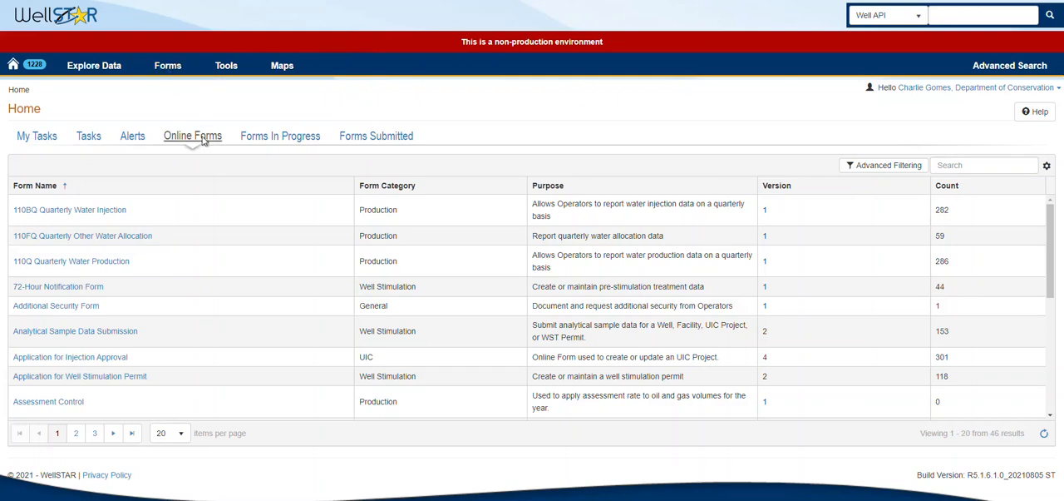
left_click(959, 164)
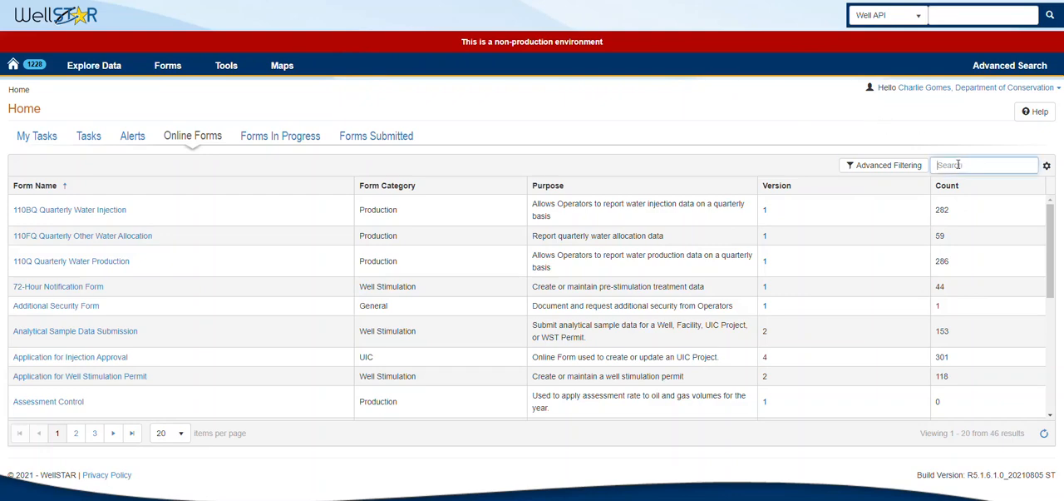
left_click(868, 165)
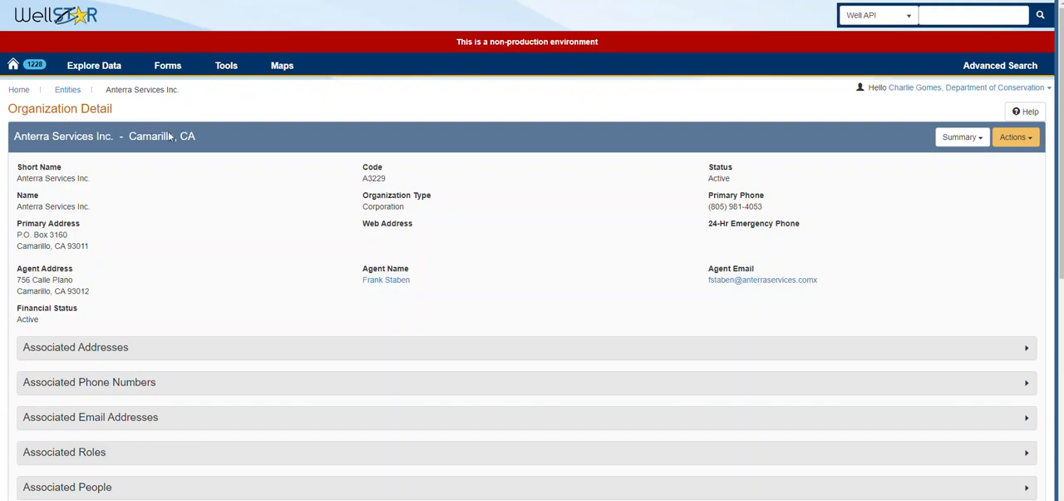
Step: Show the production details of Anterra Services Inc. and start a monthly production report for it
left_click(962, 136)
left_click(927, 210)
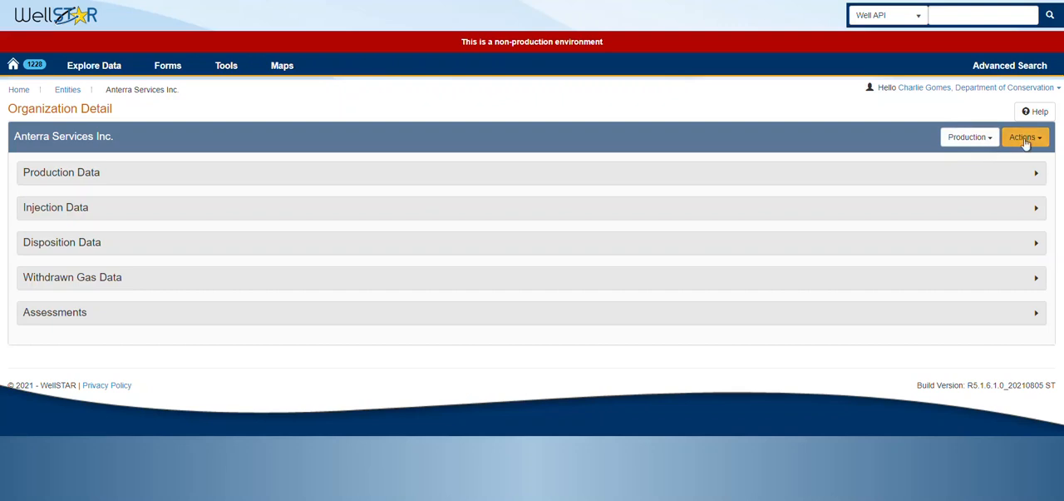
left_click(1023, 140)
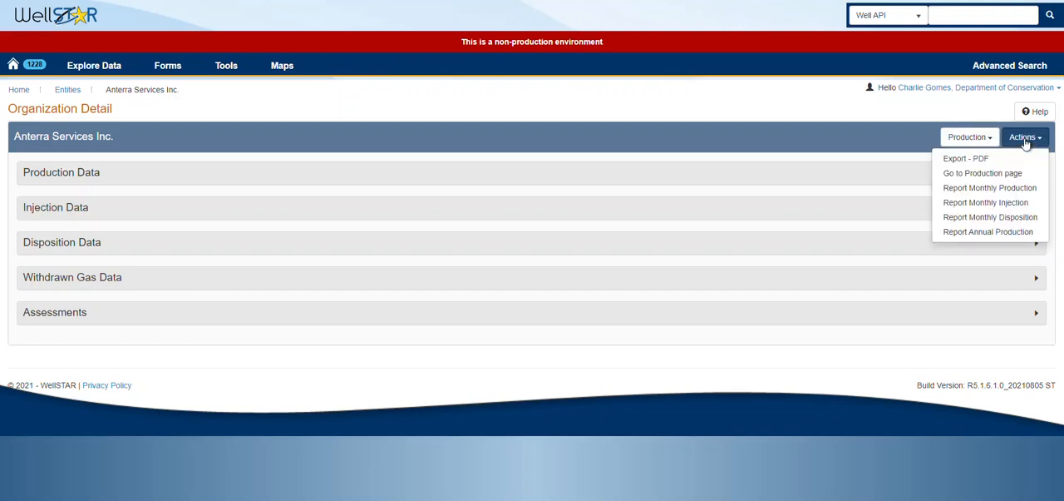
left_click(983, 188)
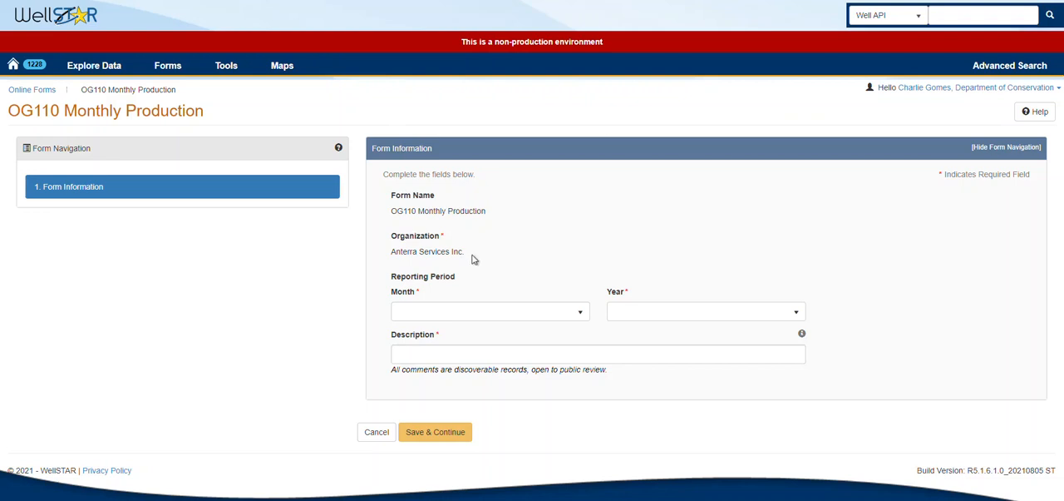
Step: Set the reporting period of the OG110 Monthly Production form to January 2021
left_click(454, 310)
left_click(416, 361)
left_click(641, 312)
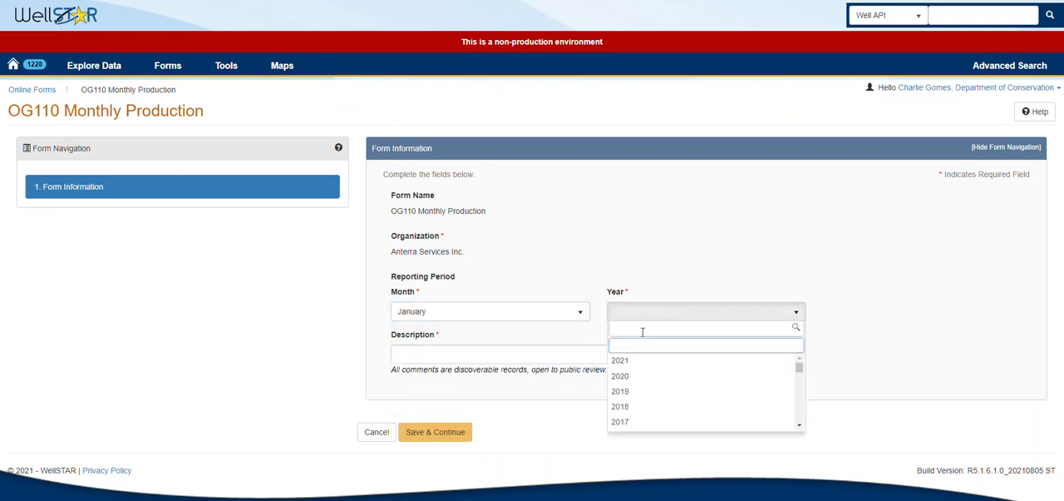
left_click(621, 360)
Step: Enter the description "Jan 2020 Anterra OG110 Monthly Production" and save the form information to continue
left_click(490, 350)
type("Ja")
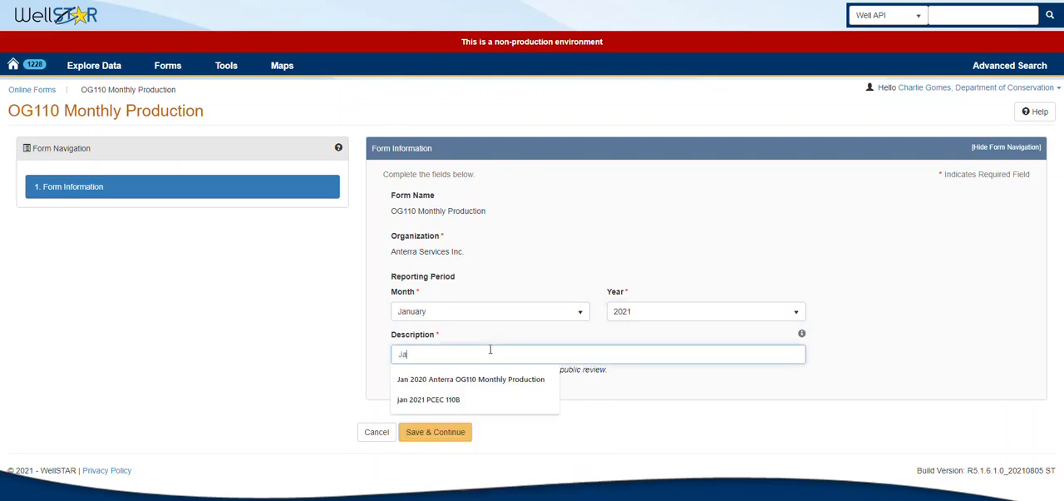
type("n 2020")
key("Down")
key("Return")
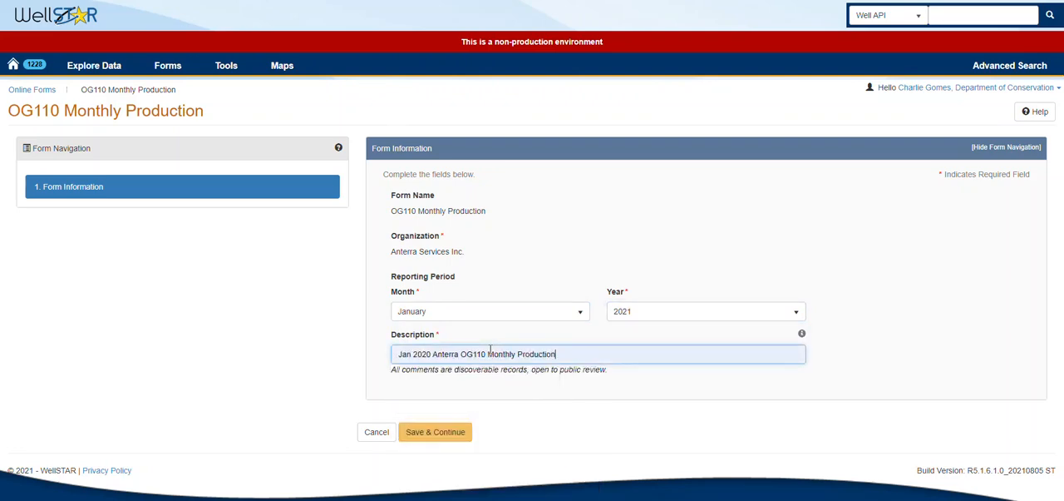
left_click(445, 432)
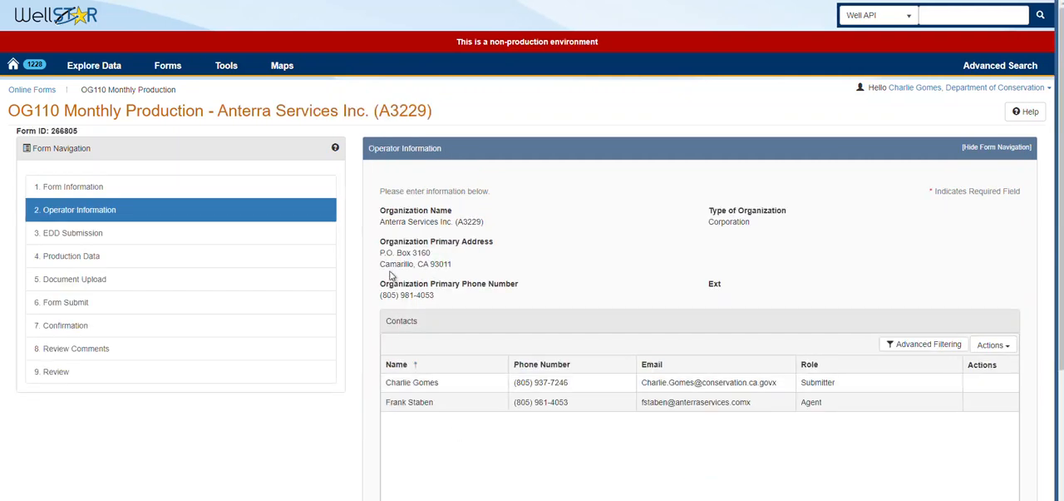
Step: Return to the Form Information section, select the form's ID, and go to the list of forms in progress
left_click(97, 186)
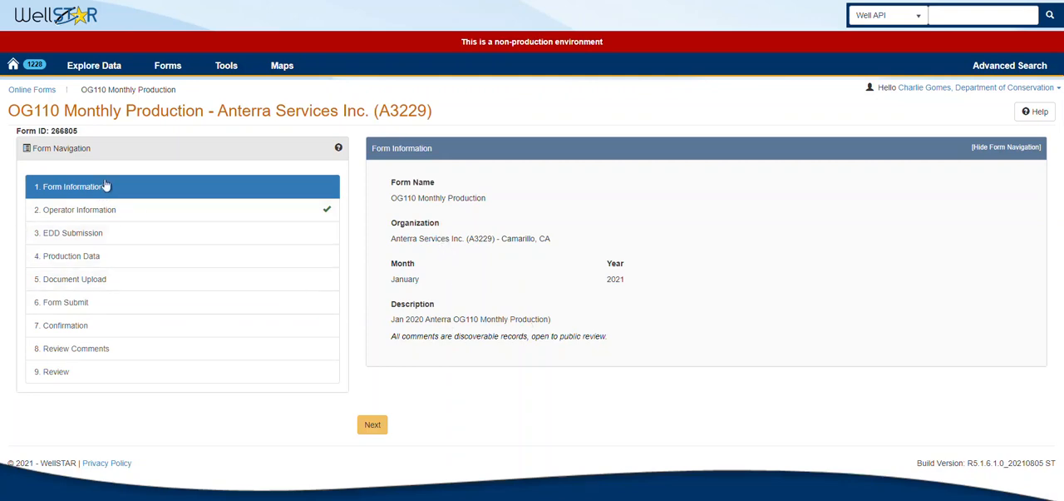
double_click(68, 132)
left_click(169, 66)
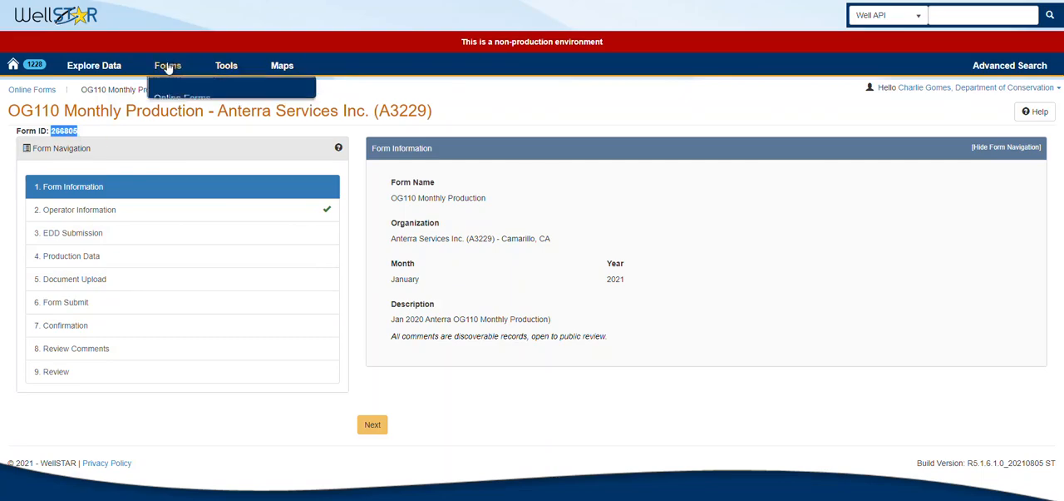
left_click(183, 100)
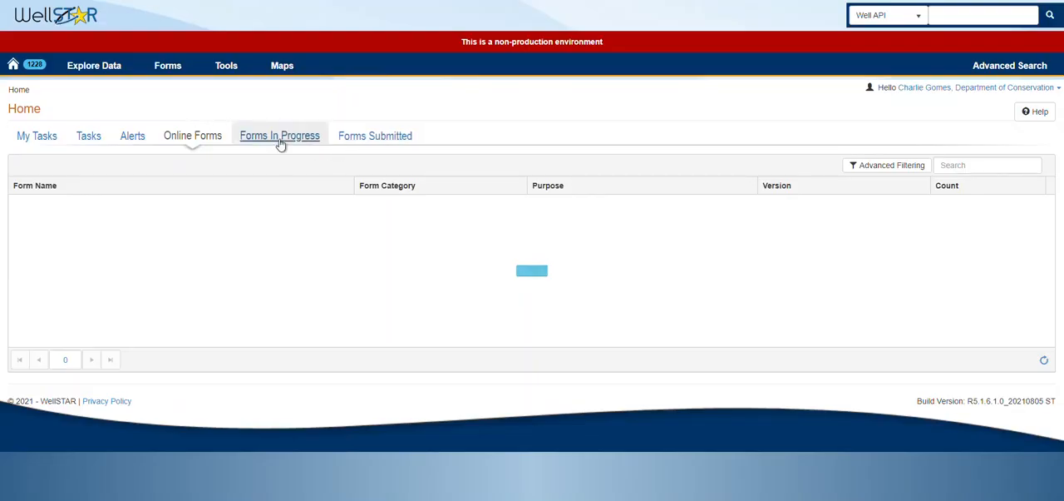
left_click(280, 141)
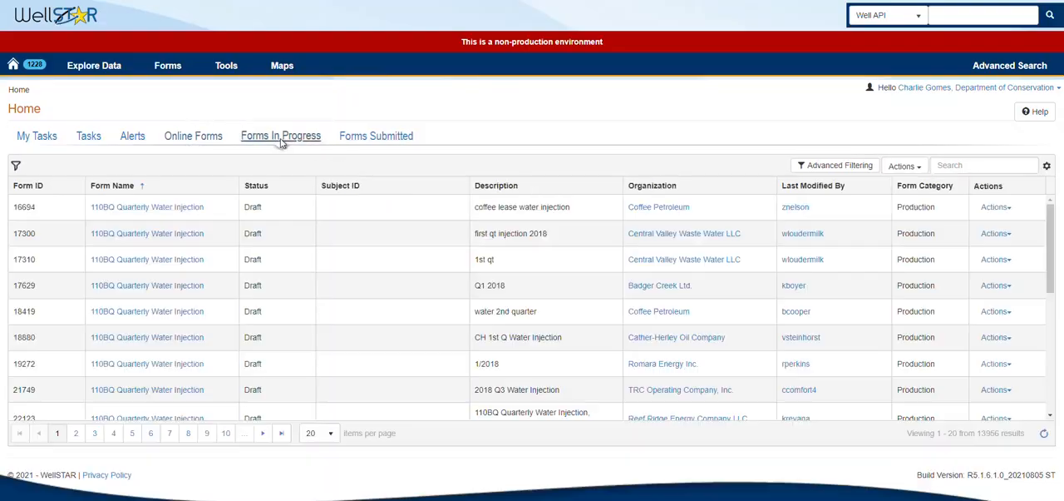
Step: Filter the forms in progress by Form ID 266805
left_click(813, 167)
left_click(39, 207)
type("266686")
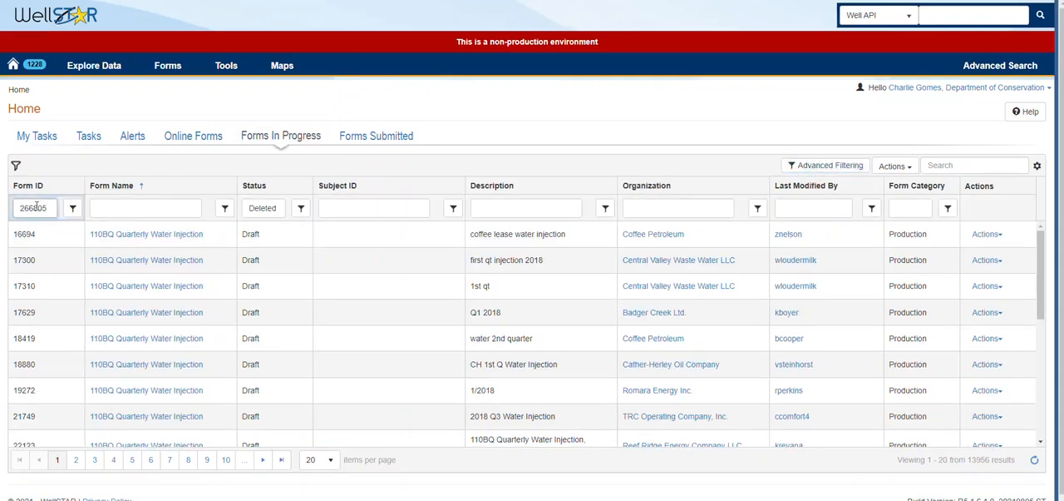
key("Tab")
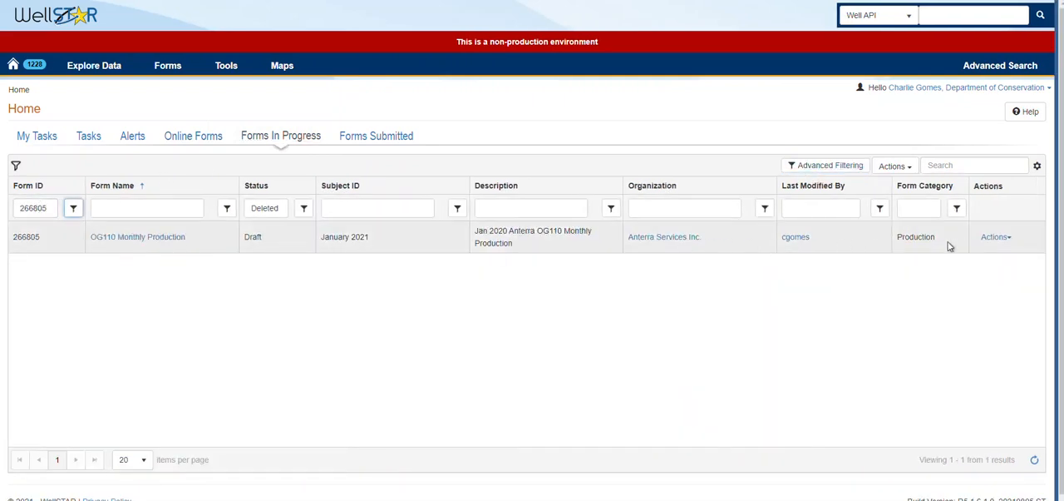
Step: Edit the form's description to read "Jan 2021 Anterra OG110 Monthly Production" and save it
left_click(991, 237)
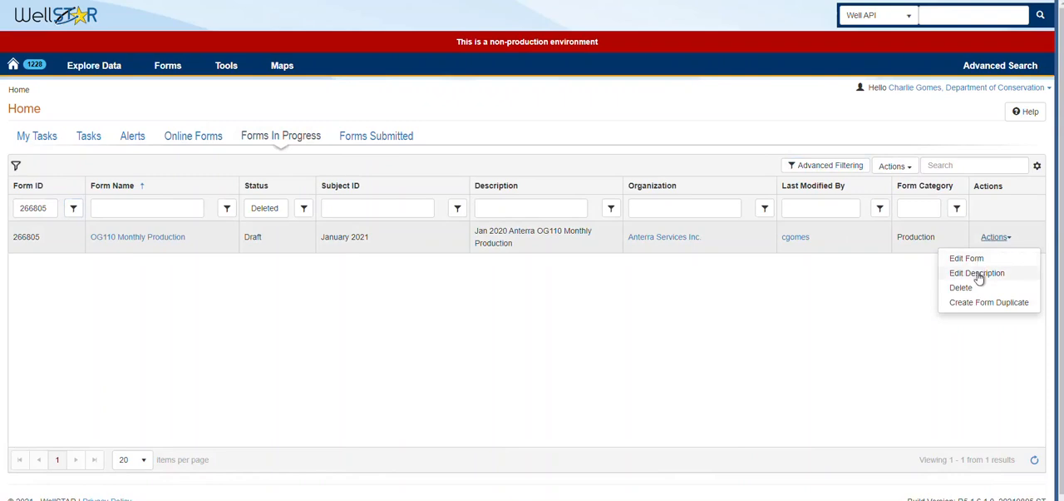
left_click(978, 274)
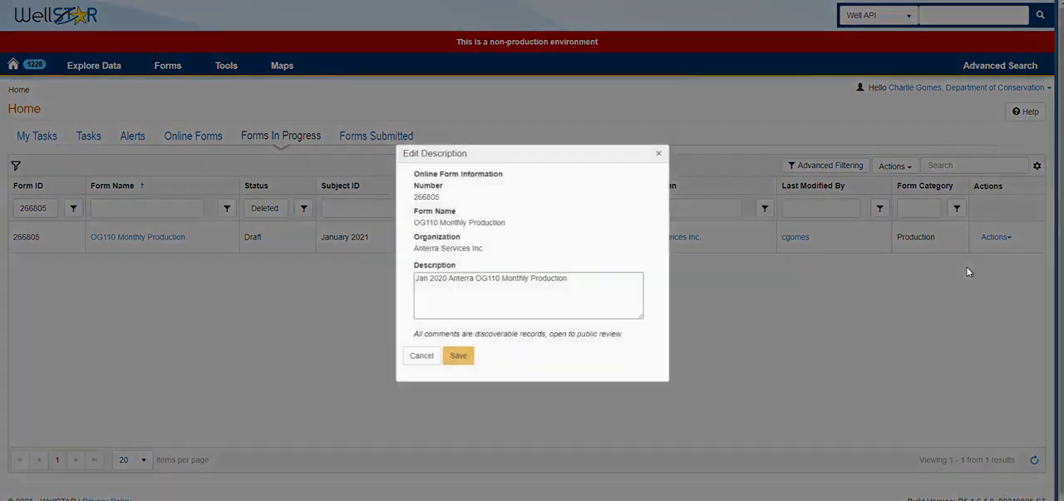
left_click(445, 280)
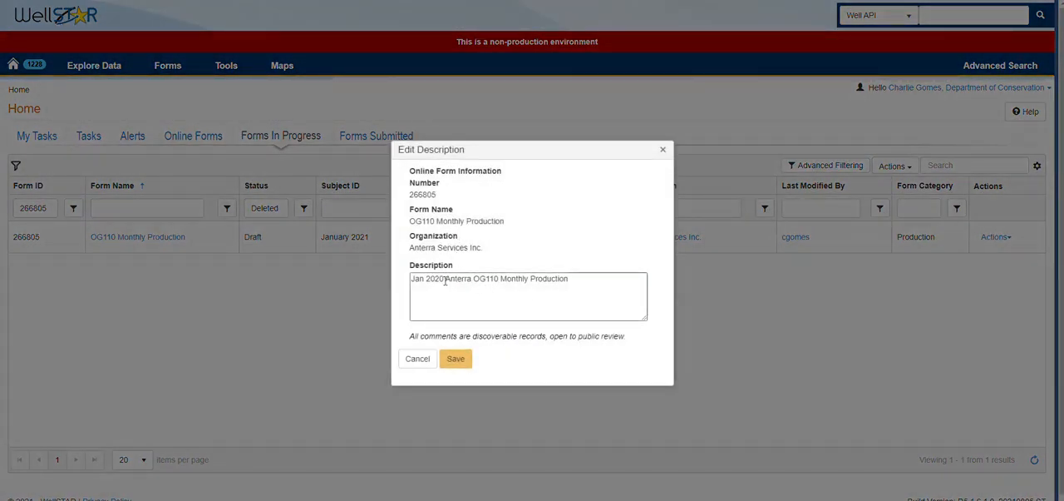
left_click(445, 281)
key("BackSpace")
type("2")
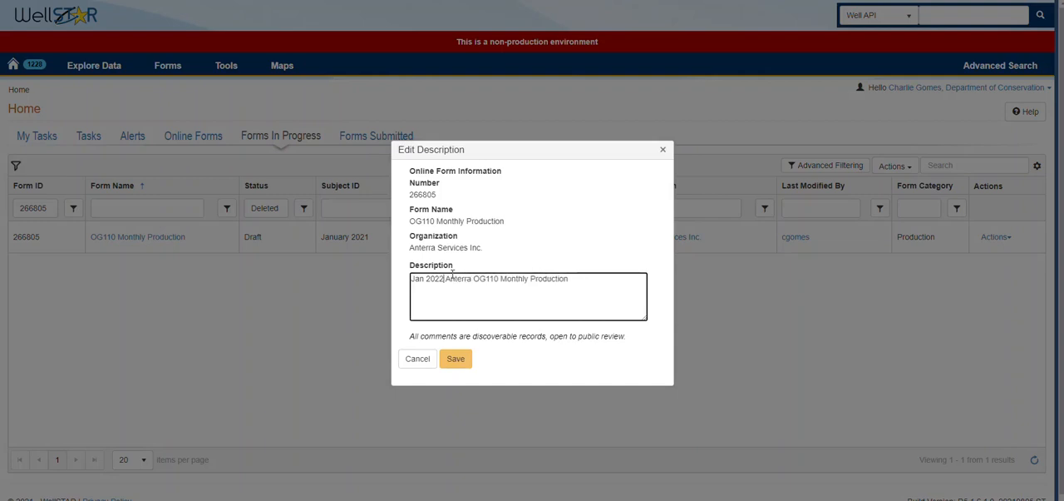
key("BackSpace")
type("1")
left_click(455, 358)
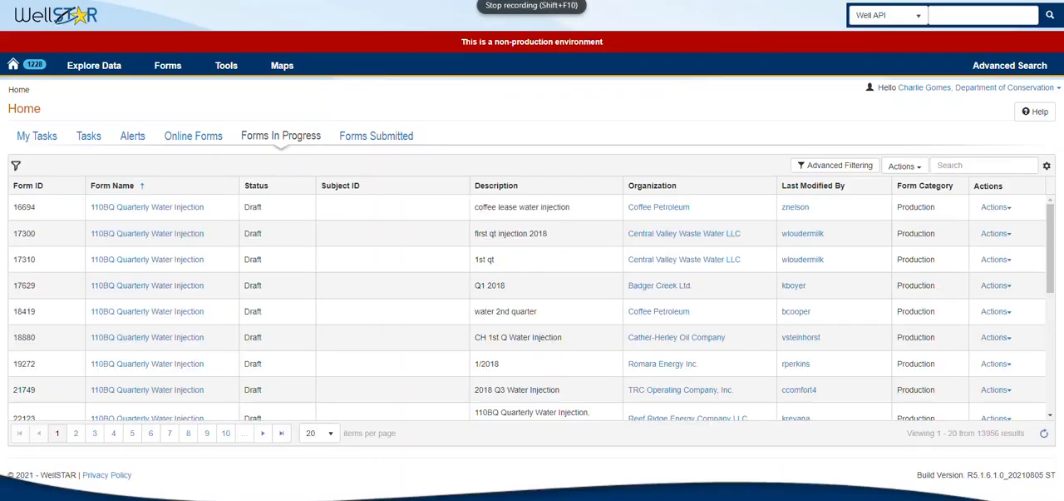
Step: Filter the in-progress list for Form ID 266805 again and open the OG110 Monthly Production form
left_click(834, 165)
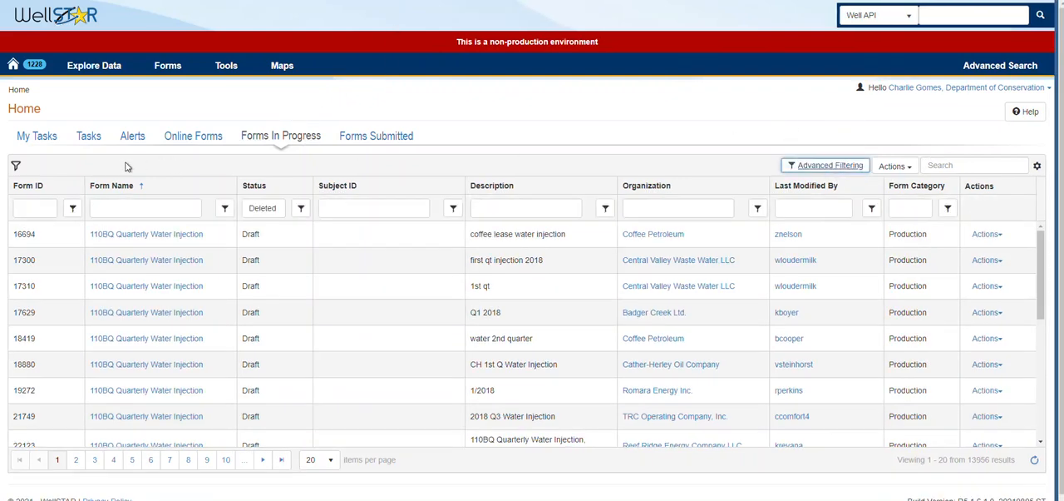
left_click(21, 209)
type("266805")
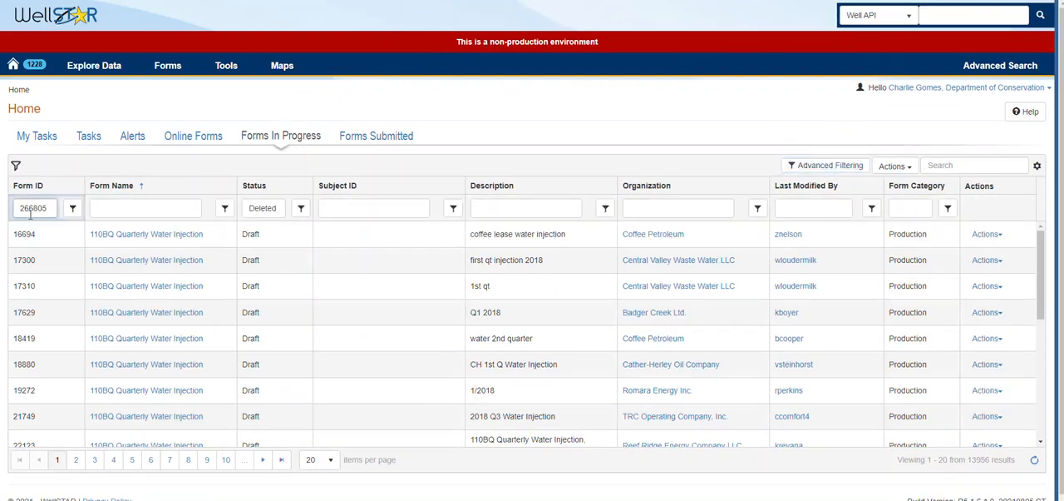
key("Tab")
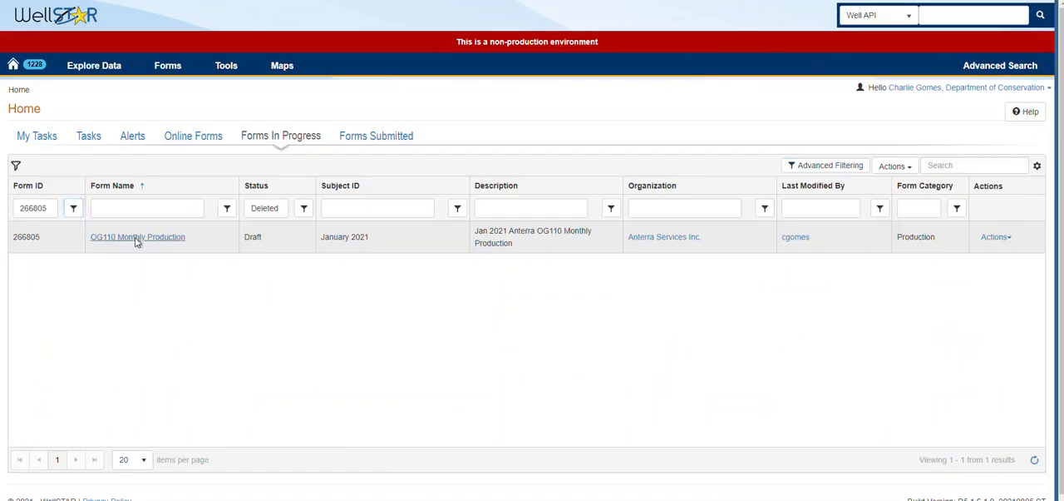
left_click(137, 242)
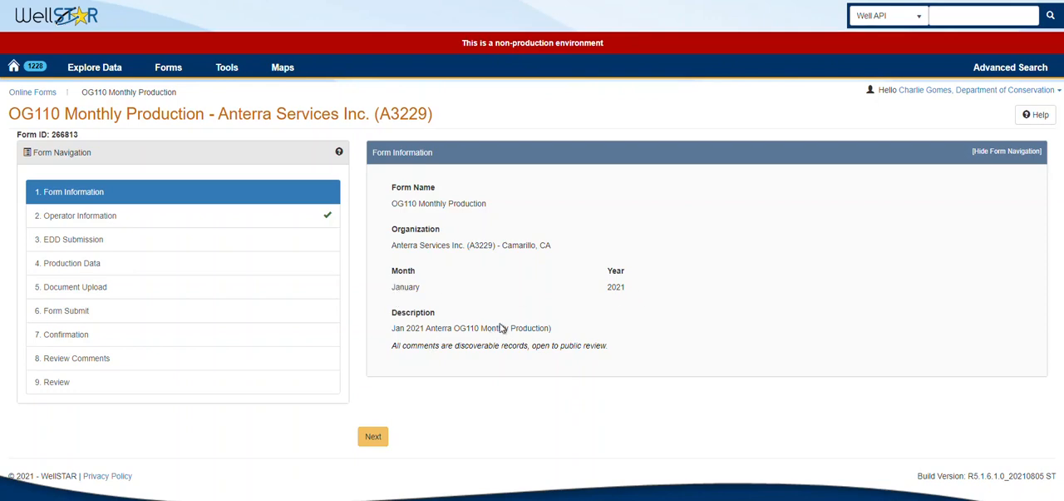
Step: Advance to the form's Operator Information section and review the organization details and contacts
left_click(379, 440)
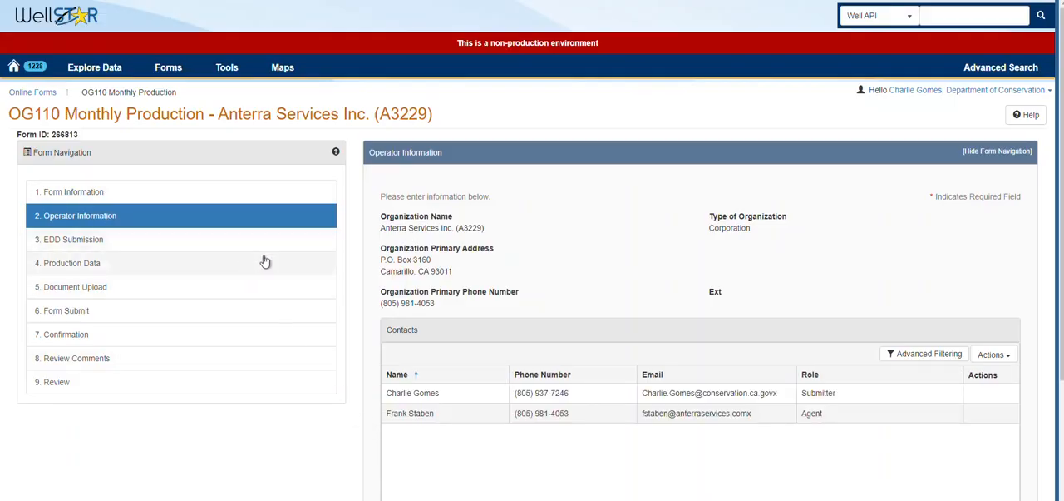
scroll(379, 297, "down", 2)
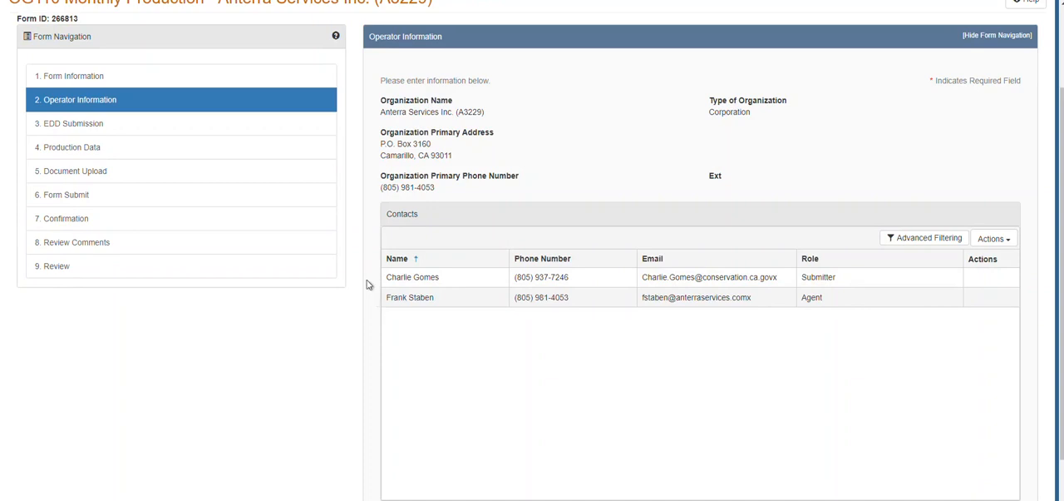
Step: Try adding a contact, checking the selectable people and the fields for someone not already in WellSTAR, and cancel
left_click(1010, 241)
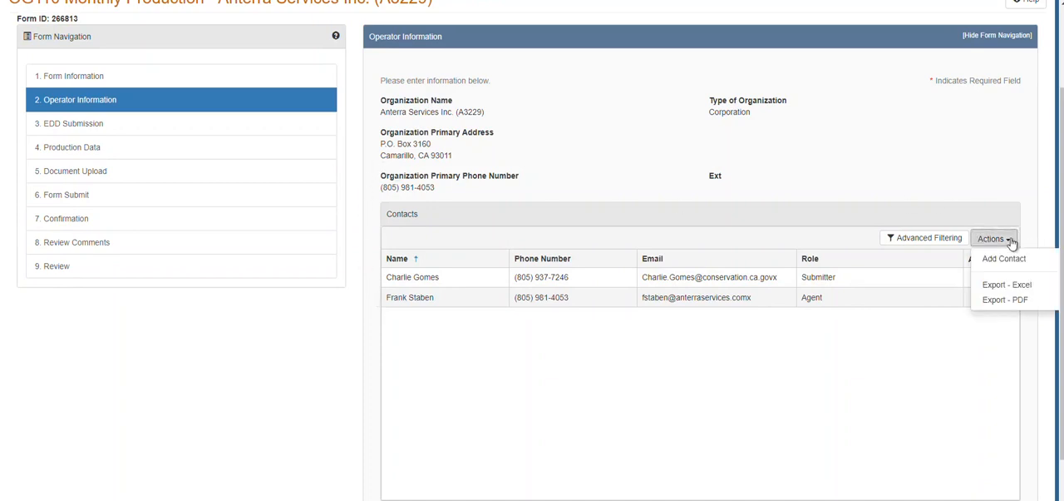
left_click(1004, 259)
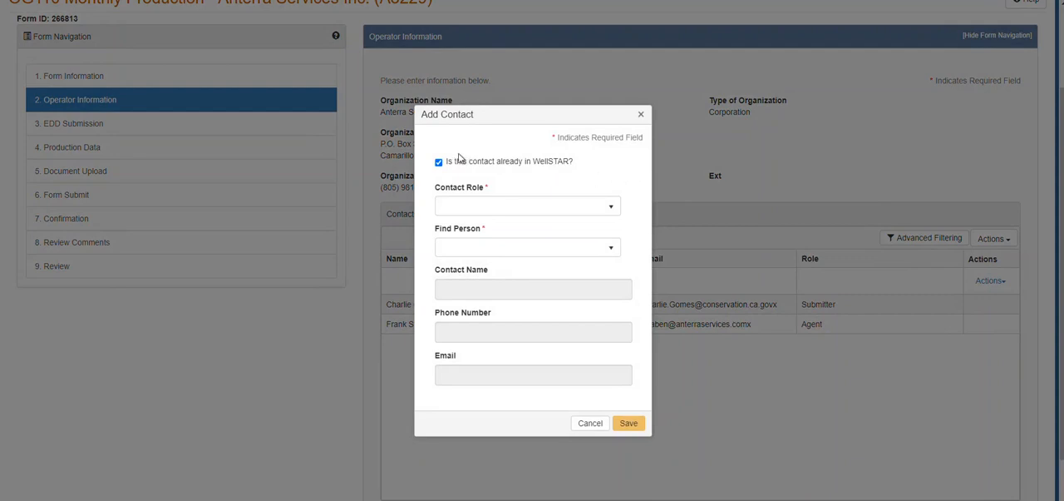
left_click(462, 250)
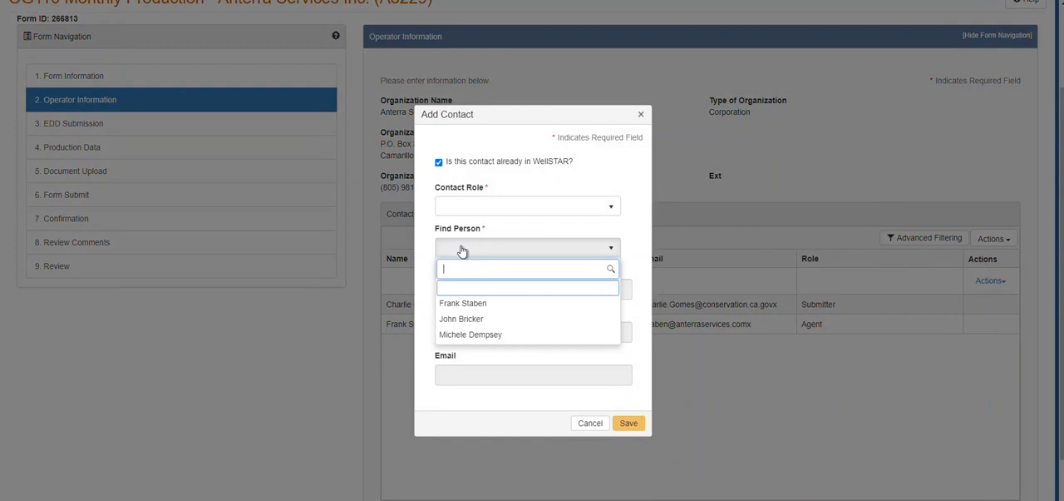
left_click(460, 163)
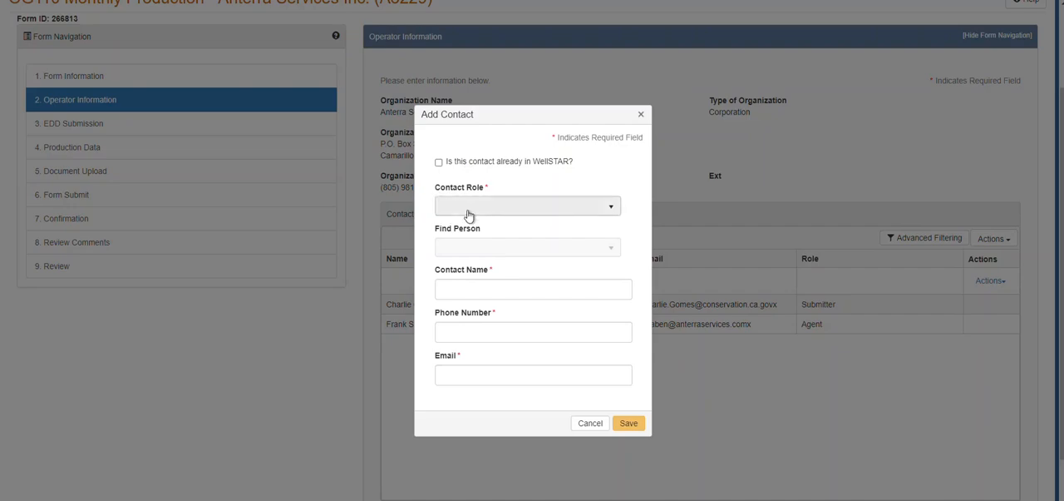
left_click(592, 426)
Step: Advance to the EDD Submission section and choose Yes for submitting the production data with an EDD template
scroll(356, 308, "down", 2)
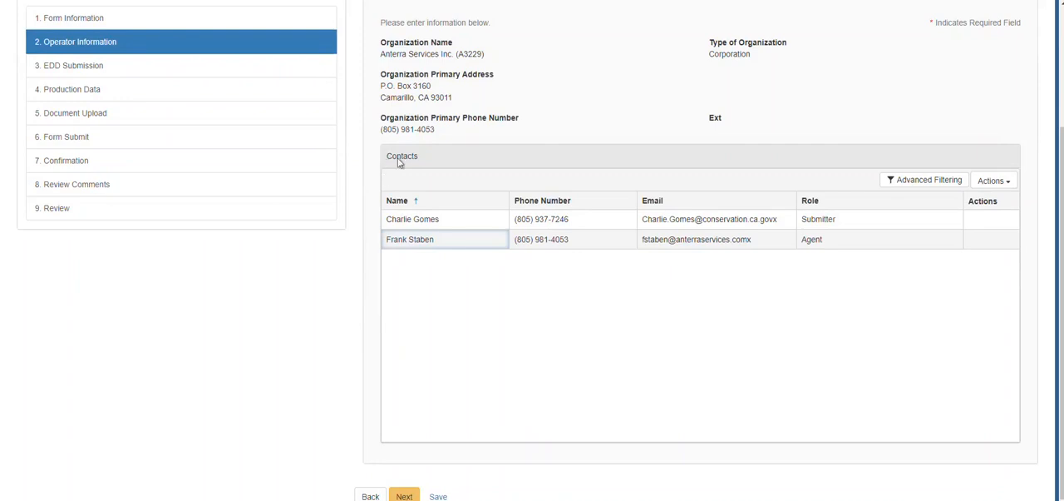
scroll(361, 278, "down", 1)
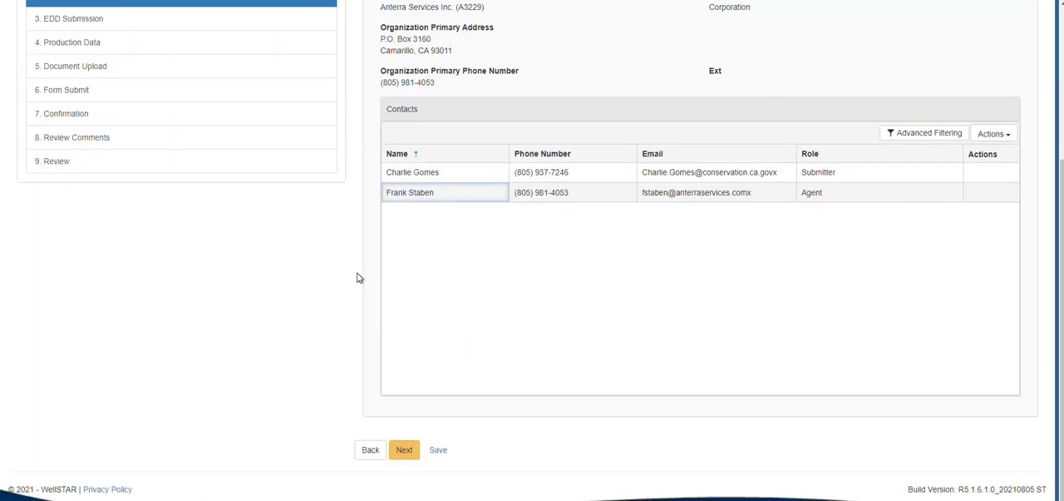
left_click(405, 451)
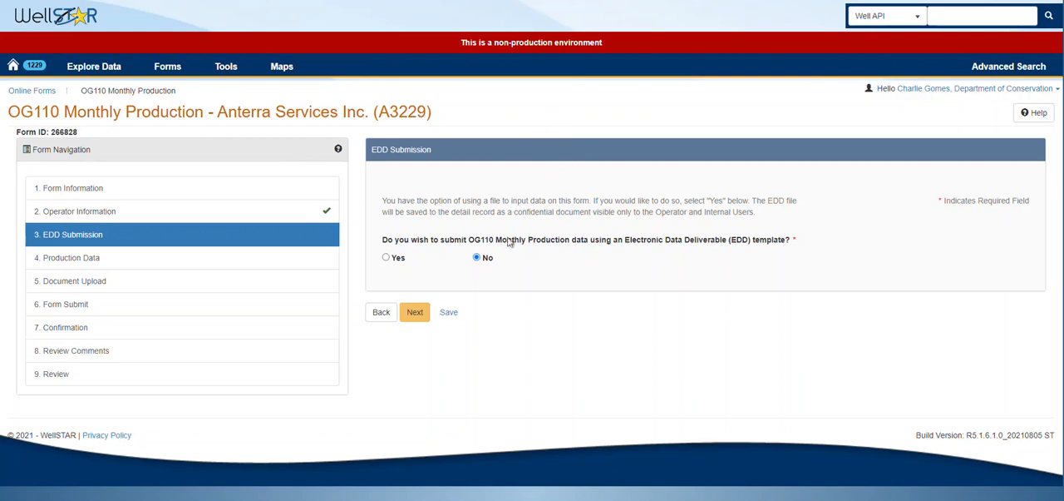
left_click(392, 259)
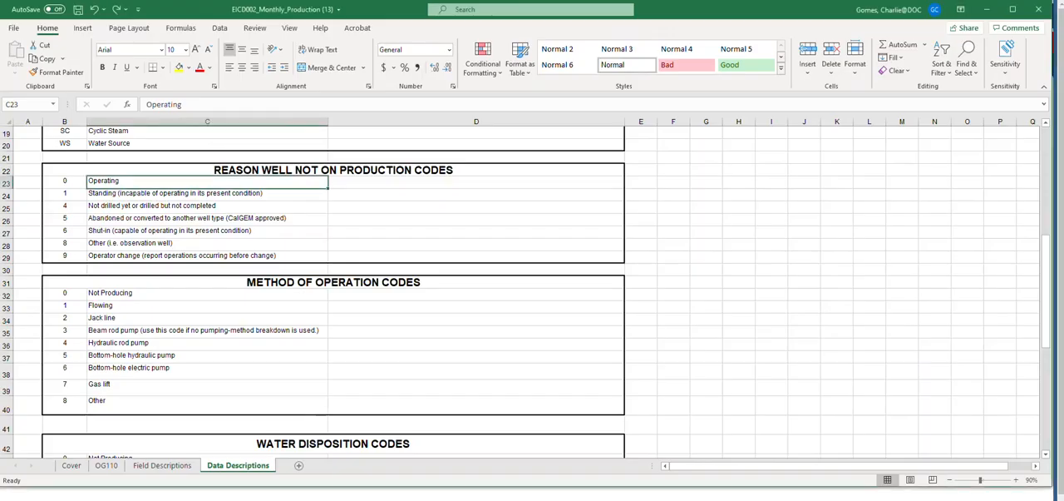
Step: In the Excel template EICD002_Monthly_Production, show the OG110 sheet and examine the well columns from API NUMBER to WELL TYPE
left_click(112, 465)
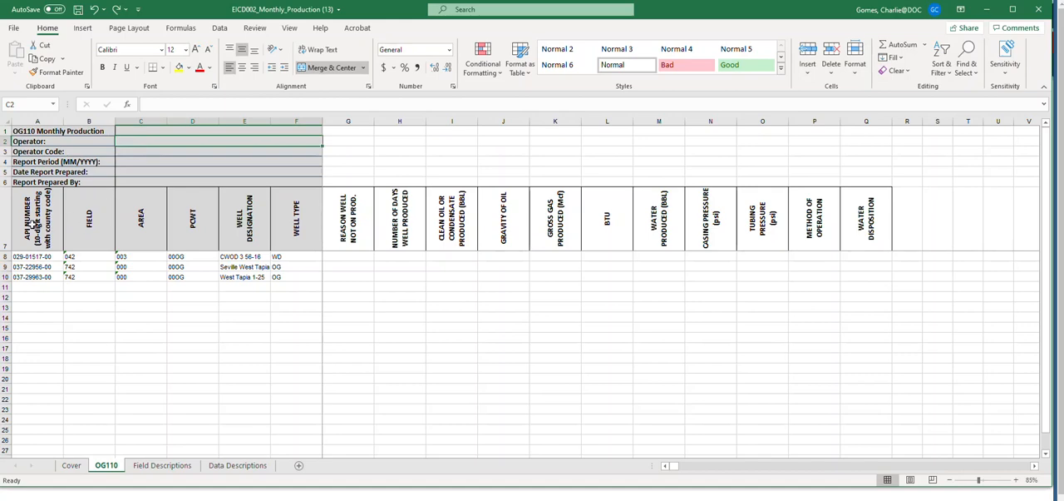
left_click(37, 226)
left_click_drag(36, 225, 291, 236)
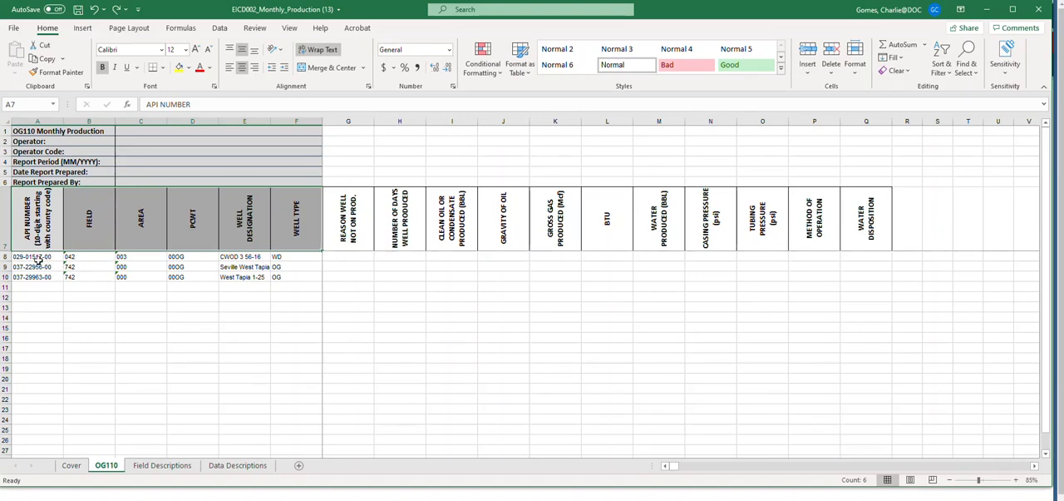
left_click(67, 297)
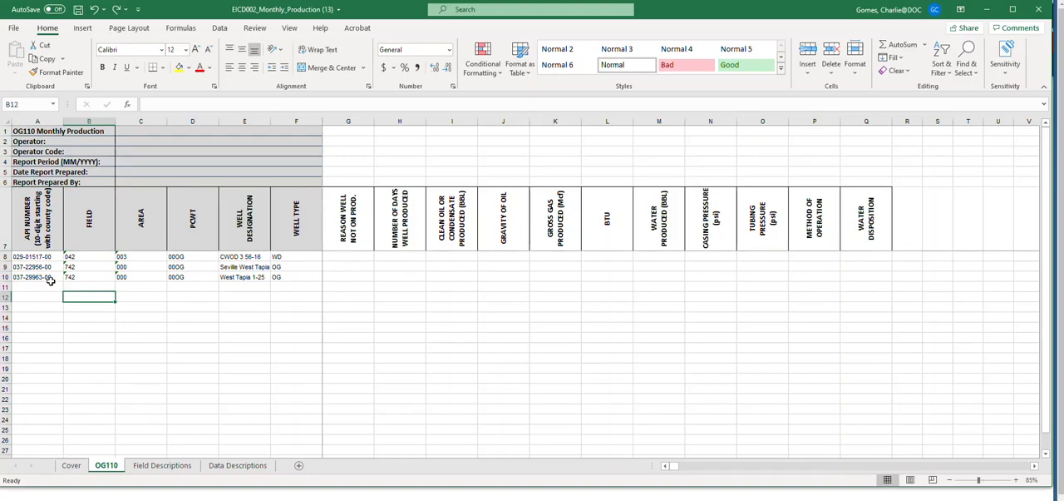
Step: Delete the rows of the wells West Tapia 1-25 and CWOD 3 56-18 from the OG110 sheet
right_click(5, 276)
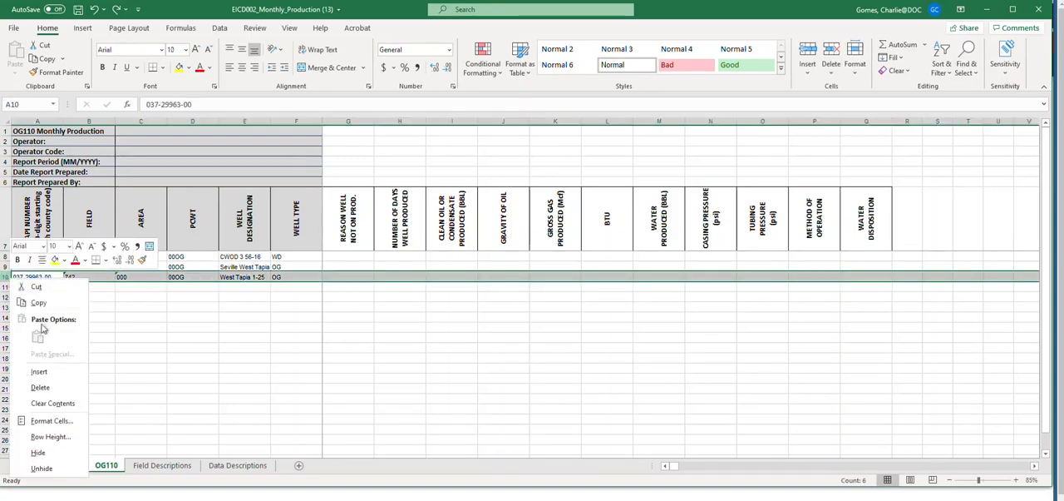
left_click(49, 382)
left_click(83, 327)
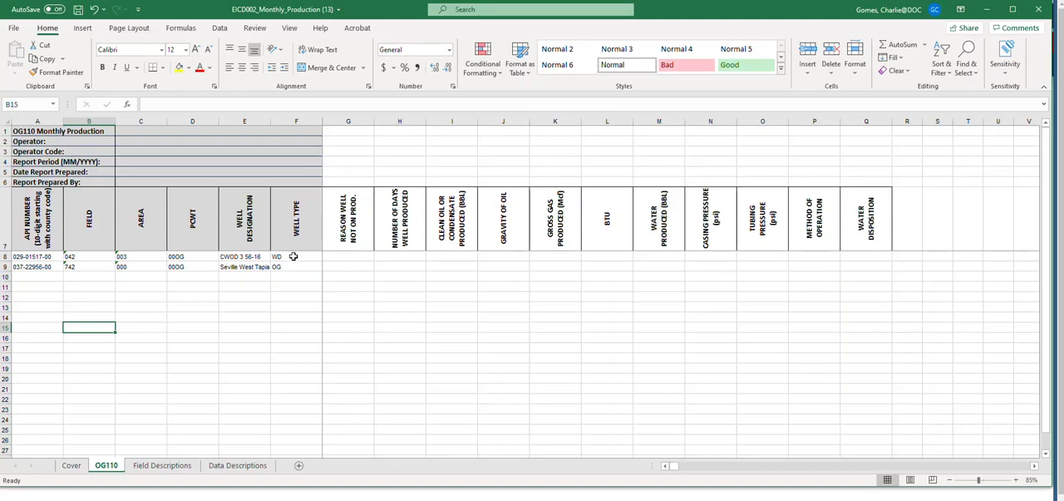
left_click(5, 256)
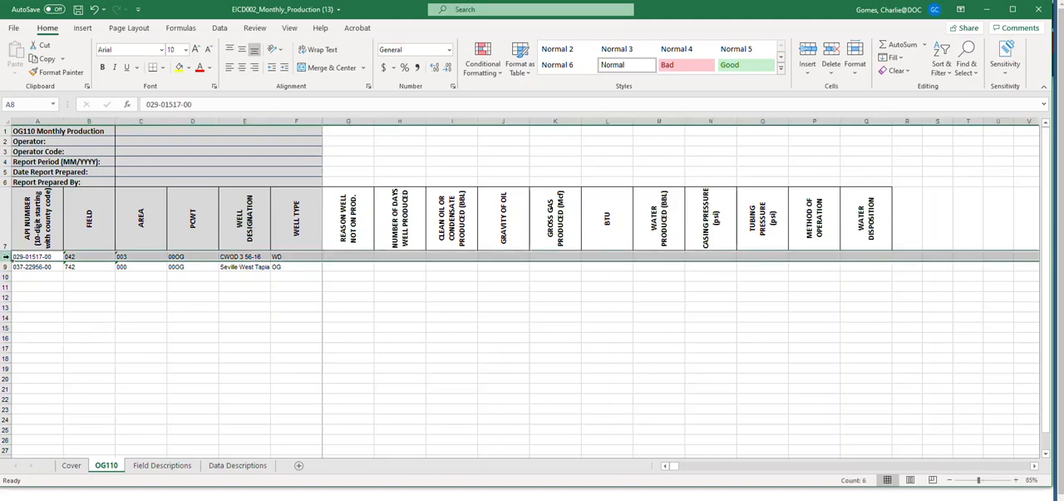
right_click(6, 258)
left_click(42, 366)
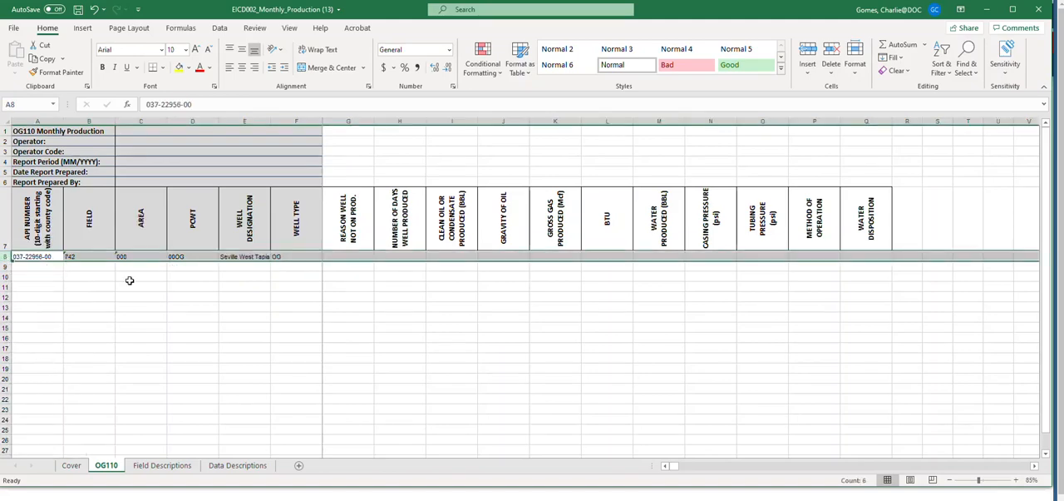
left_click(168, 276)
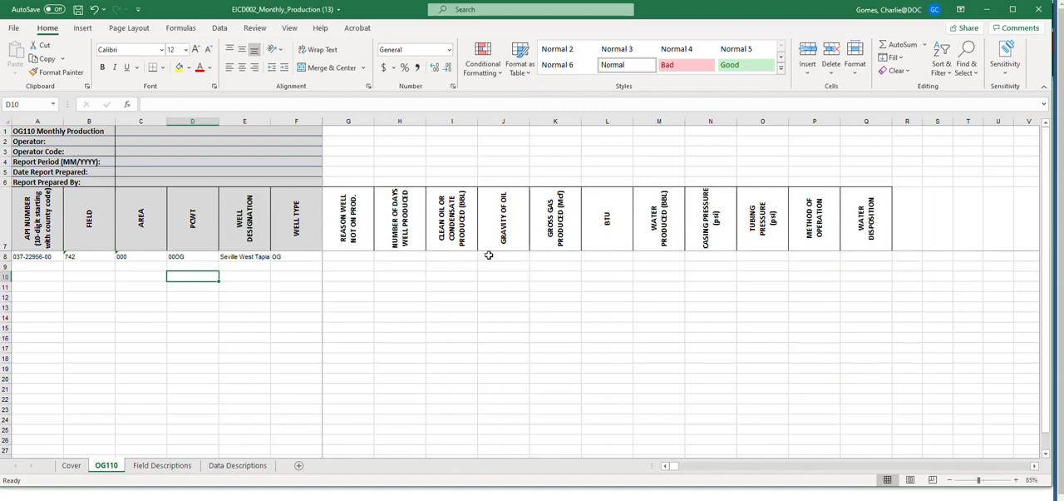
Step: Examine the Field Descriptions sheet, going through the Description, Req'd, Min Length, Max Length and Format columns
left_click(172, 468)
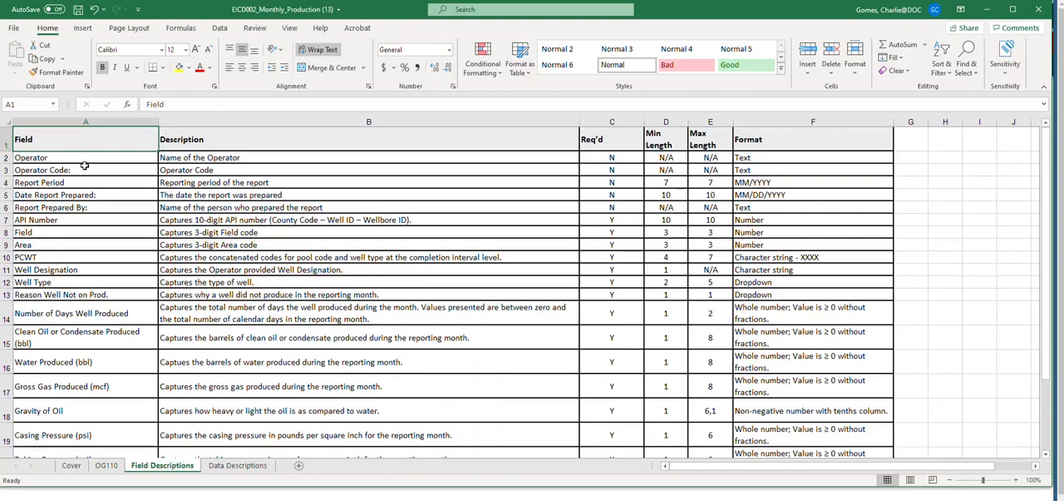
left_click(189, 144)
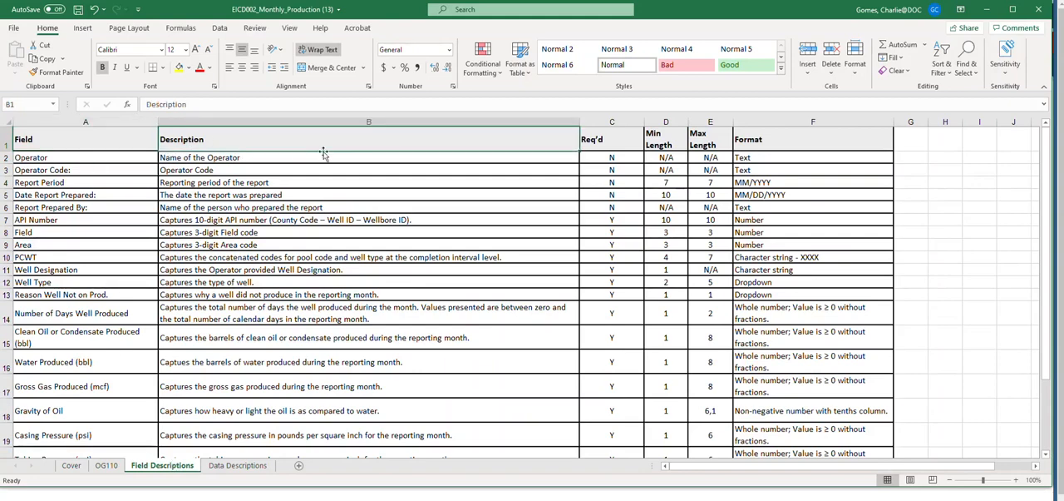
left_click(603, 138)
left_click(659, 140)
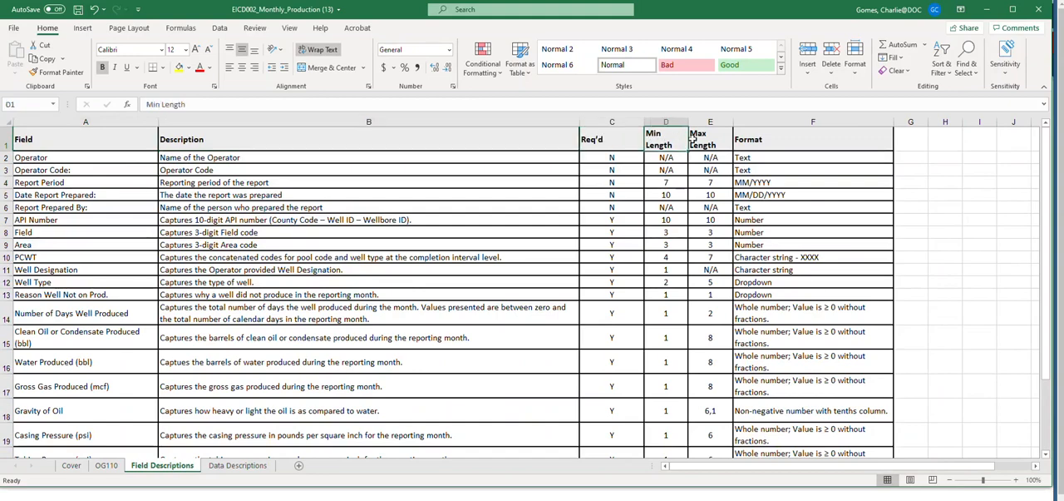
left_click(692, 139)
left_click(784, 139)
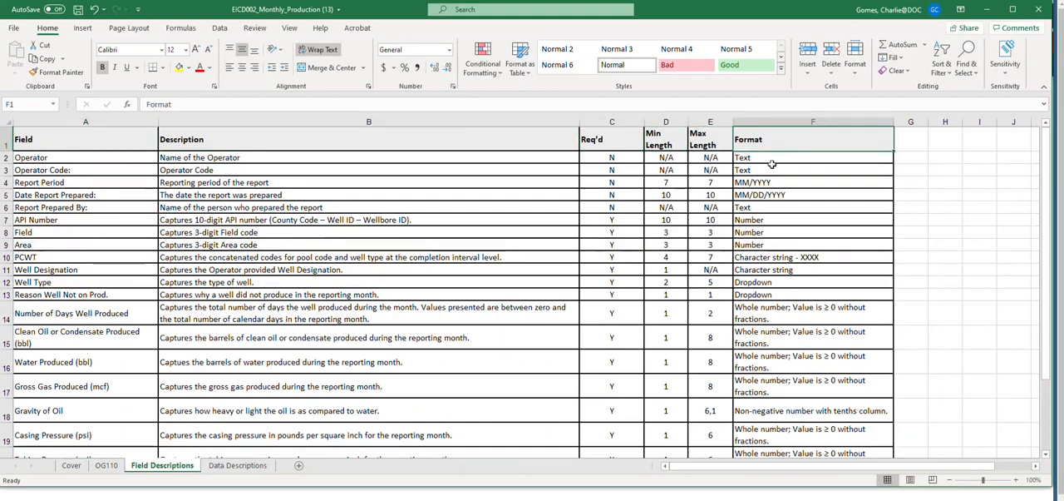
Step: Check the choices for REASON WELL NOT ON PROD. on the OG110 sheet and look up their codes in Data Descriptions
left_click(113, 465)
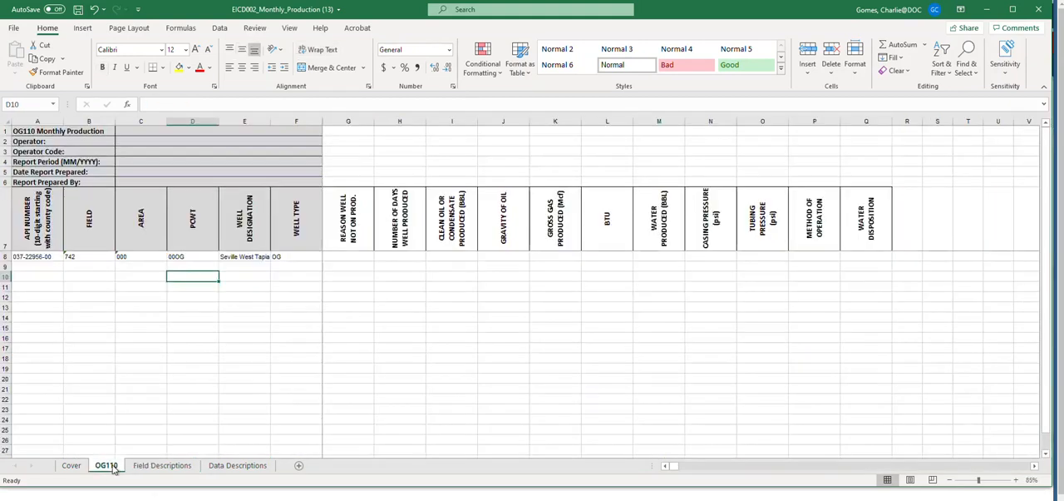
left_click(336, 253)
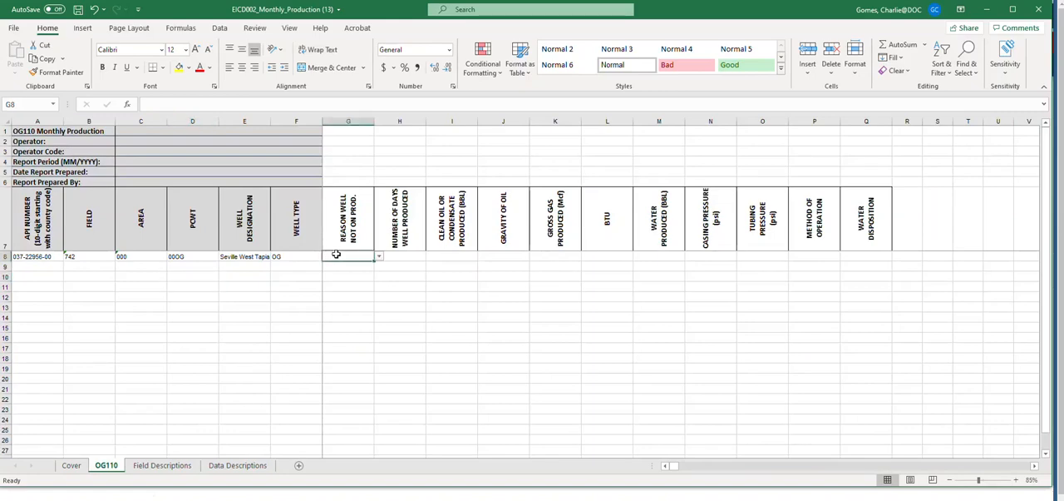
left_click(379, 257)
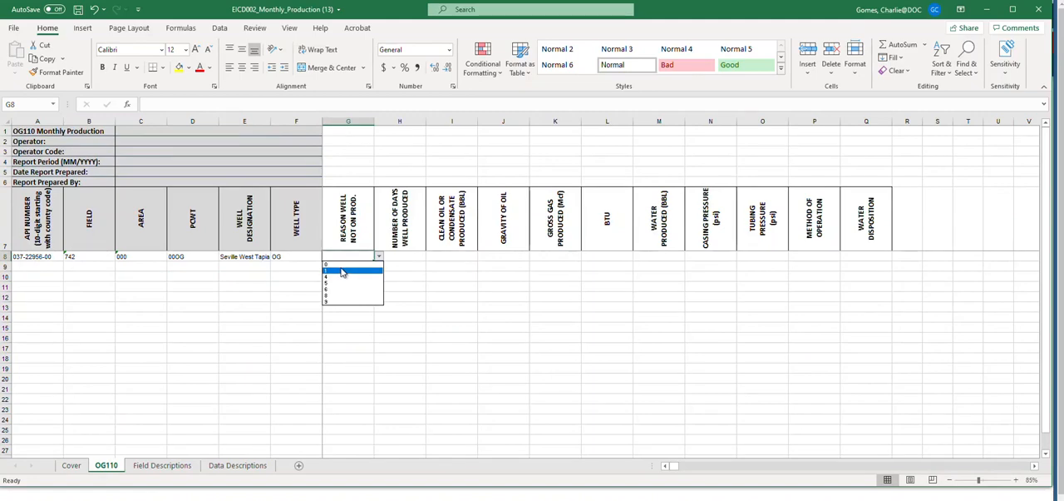
left_click(246, 471)
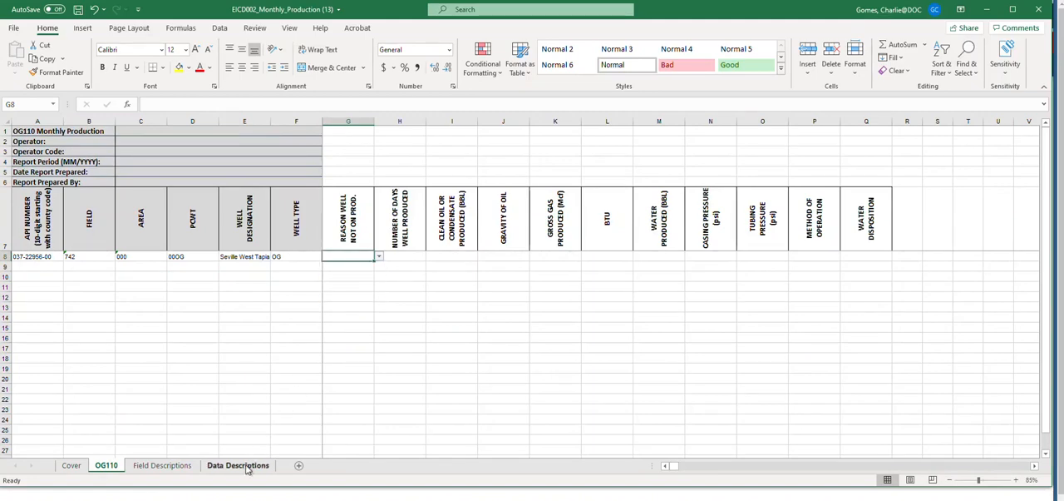
left_click(247, 469)
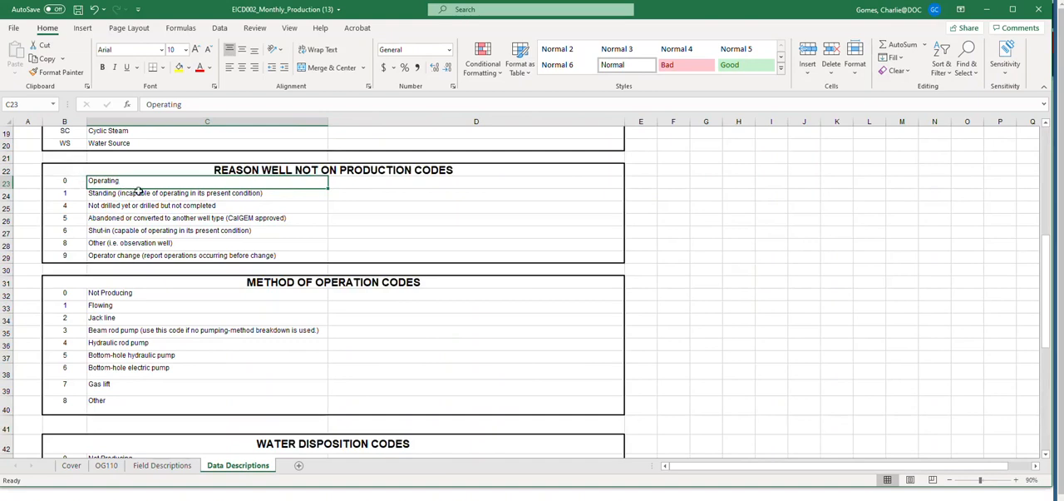
left_click(162, 465)
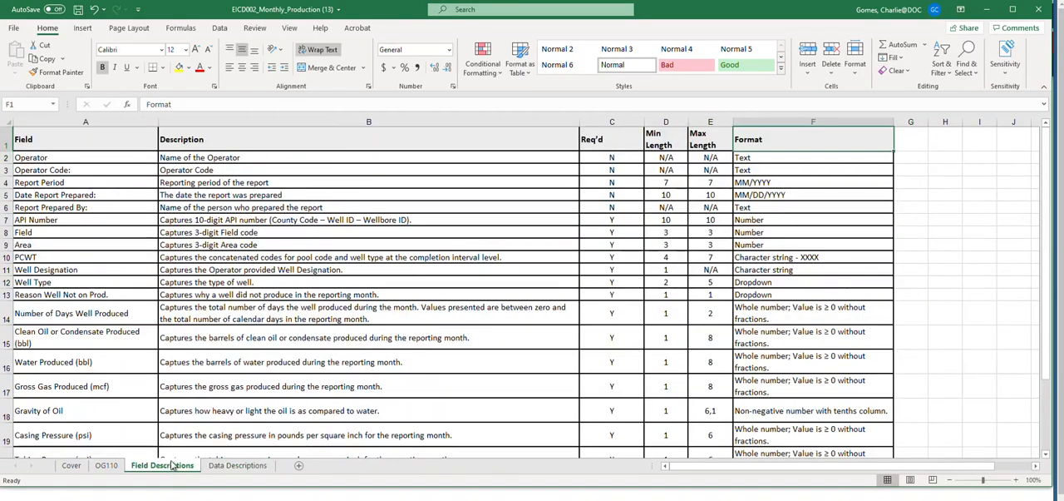
left_click(107, 468)
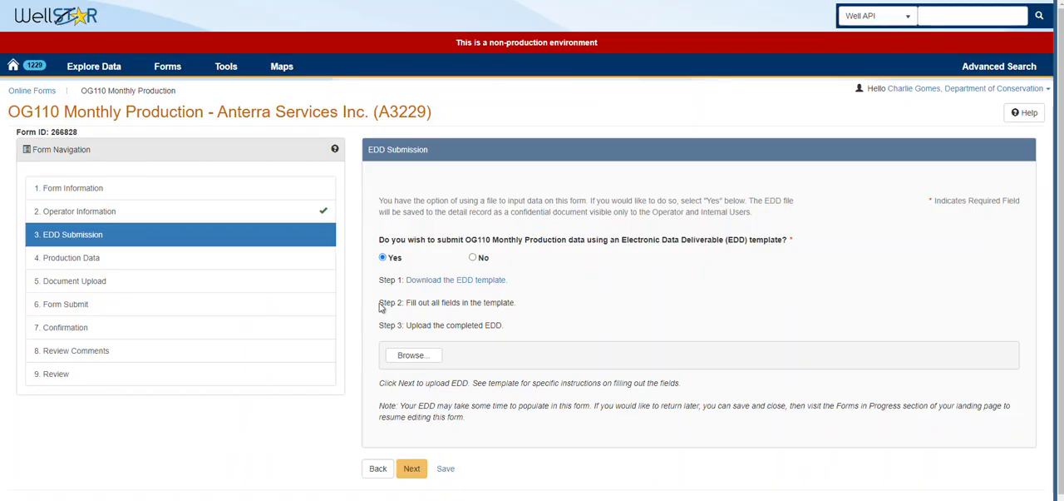
Step: In WellSTAR, upload EICD002_Monthly_Production (13).xlsx as the completed EDD and advance to the Production Data section
left_click(416, 356)
left_click(166, 38)
left_click(387, 245)
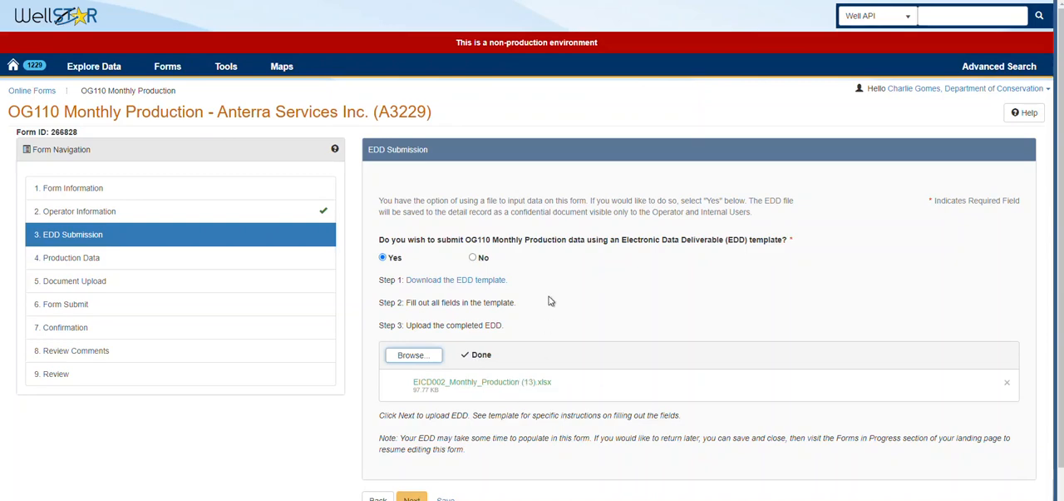
scroll(545, 276, "down", 1)
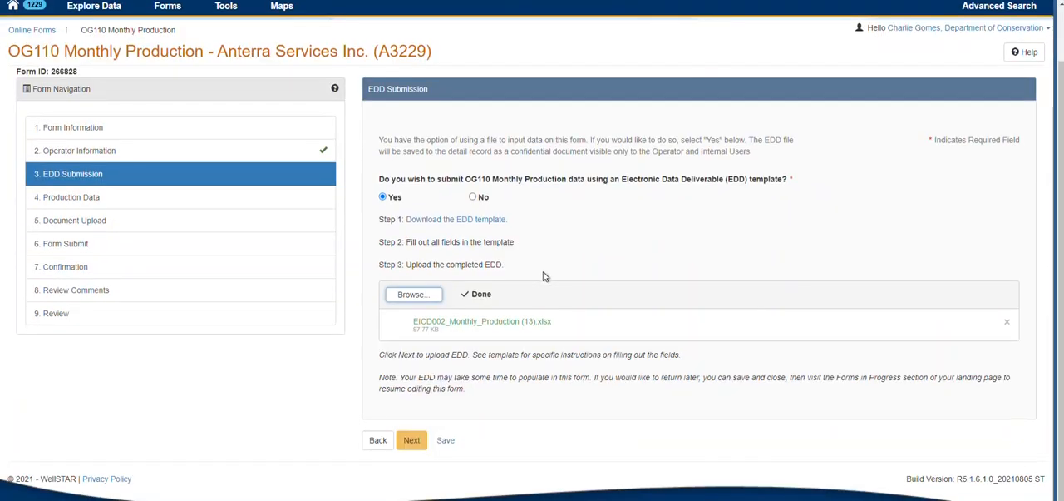
left_click(413, 442)
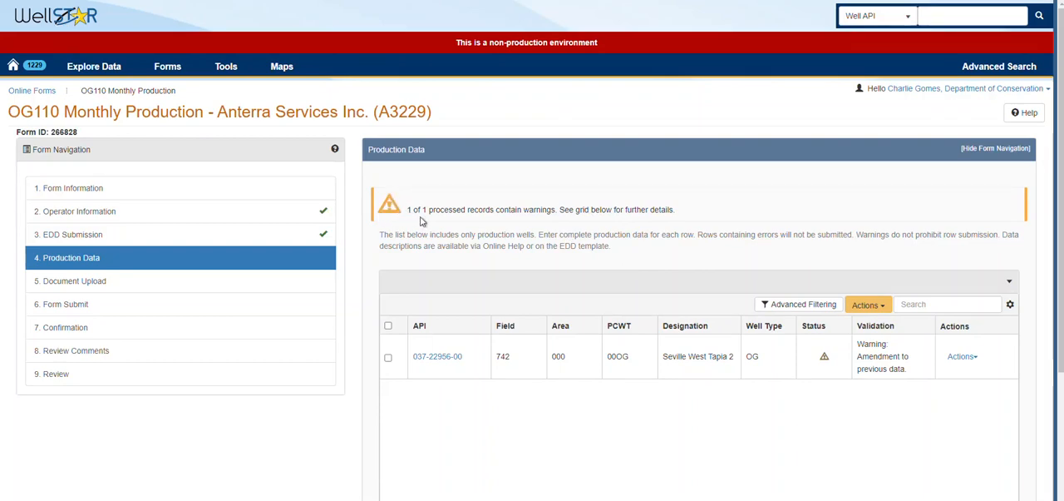
Step: Open the production data of the well Seville West Tapia 2 for editing, review its validation message and values, and cancel
left_click(963, 356)
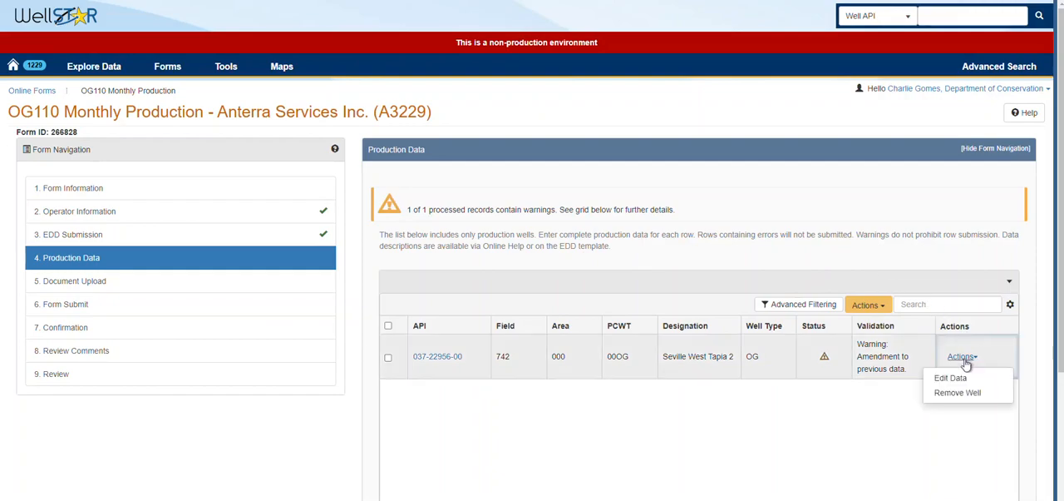
left_click(956, 375)
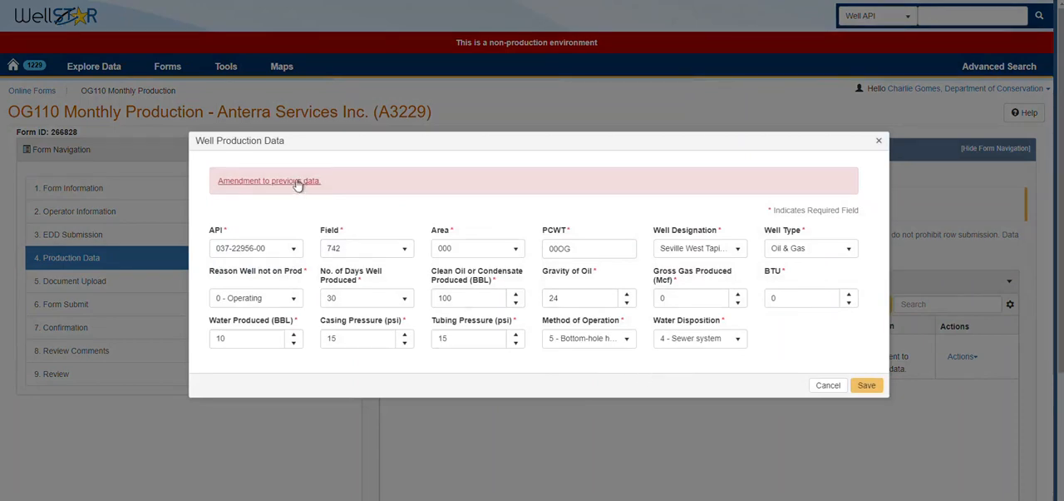
left_click(829, 386)
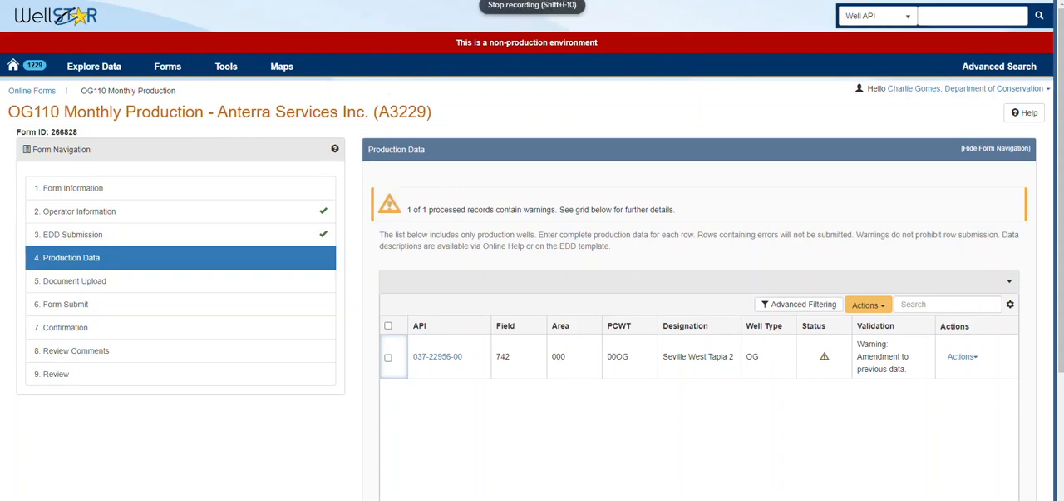
scroll(366, 125, "down", 3)
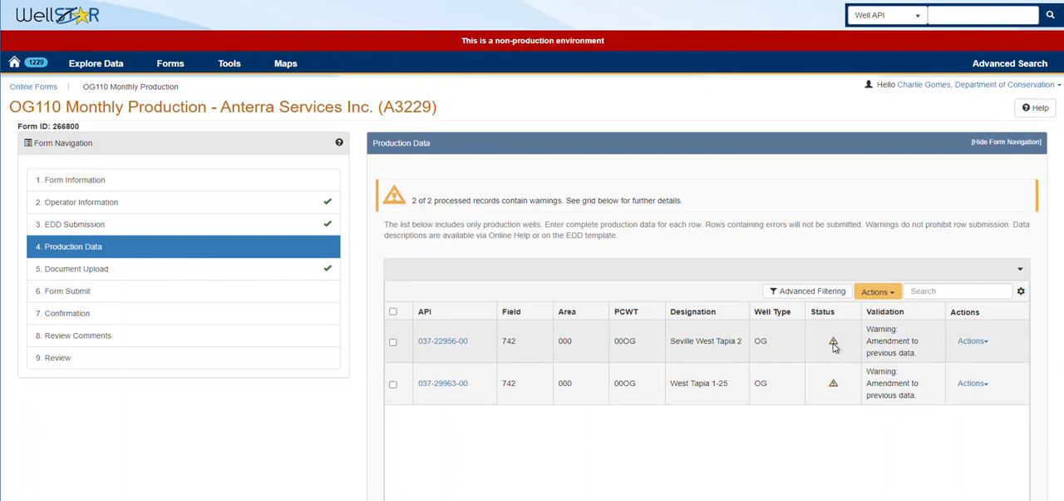
Step: In the form that also lists West Tapia 1-25, review the production data of Seville West Tapia 2 and cancel without saving
left_click(973, 342)
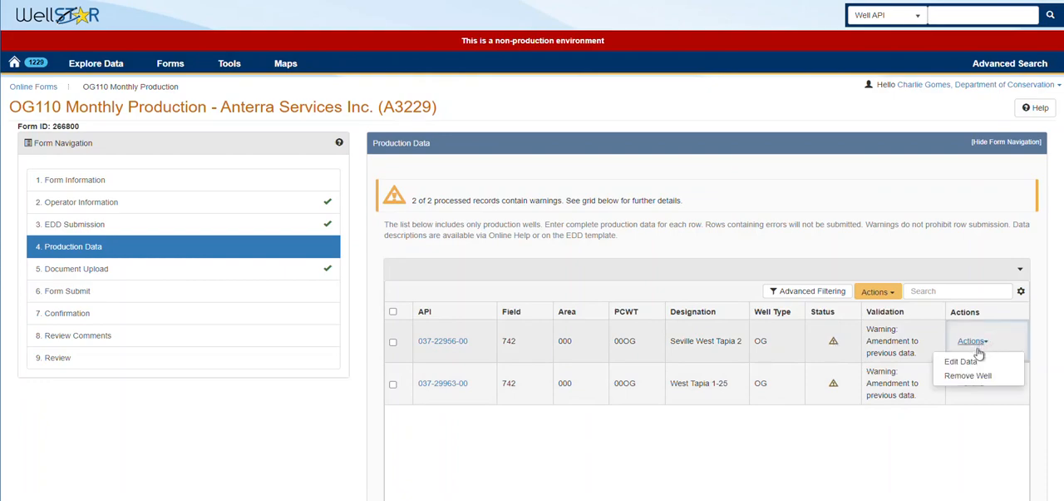
left_click(969, 360)
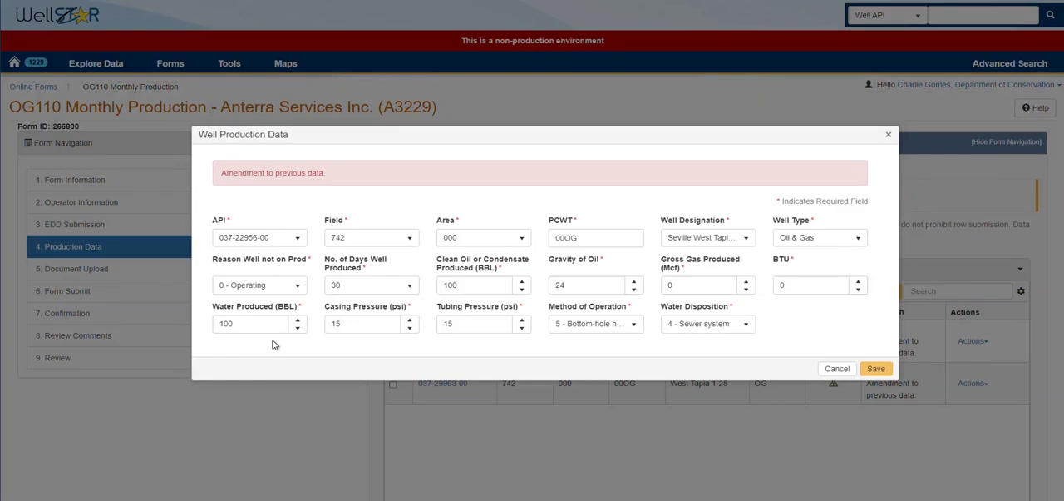
left_click(837, 369)
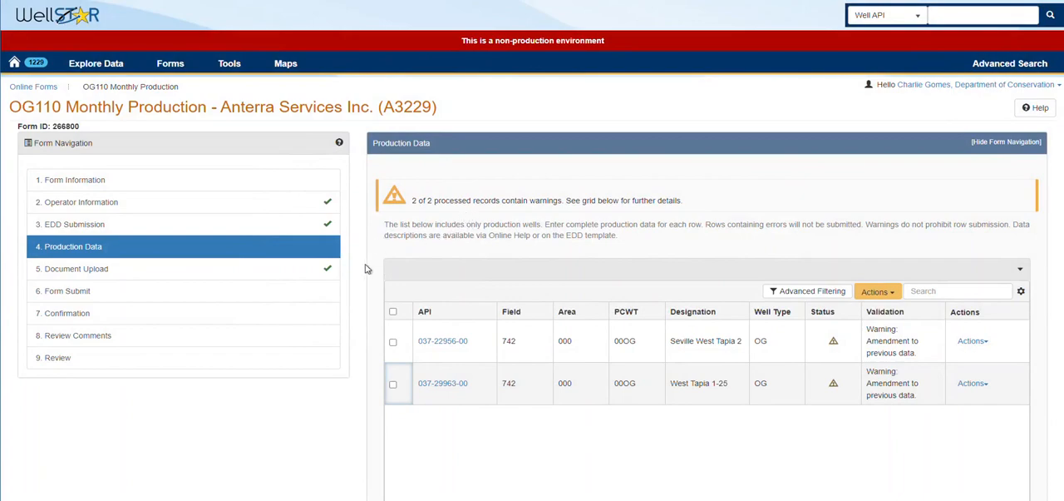
Step: Advance the form from the Production Data section to the Document Upload section
scroll(365, 268, "down", 2)
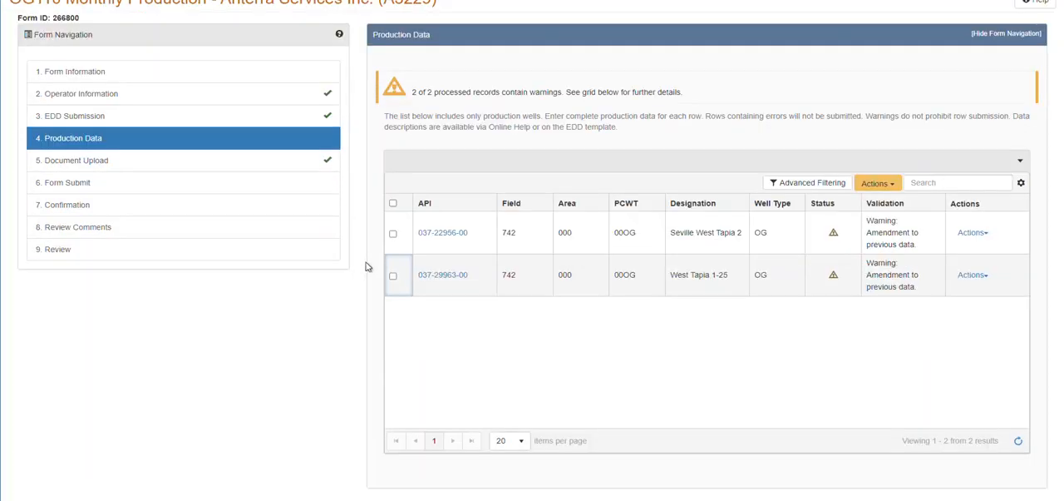
scroll(366, 266, "down", 2)
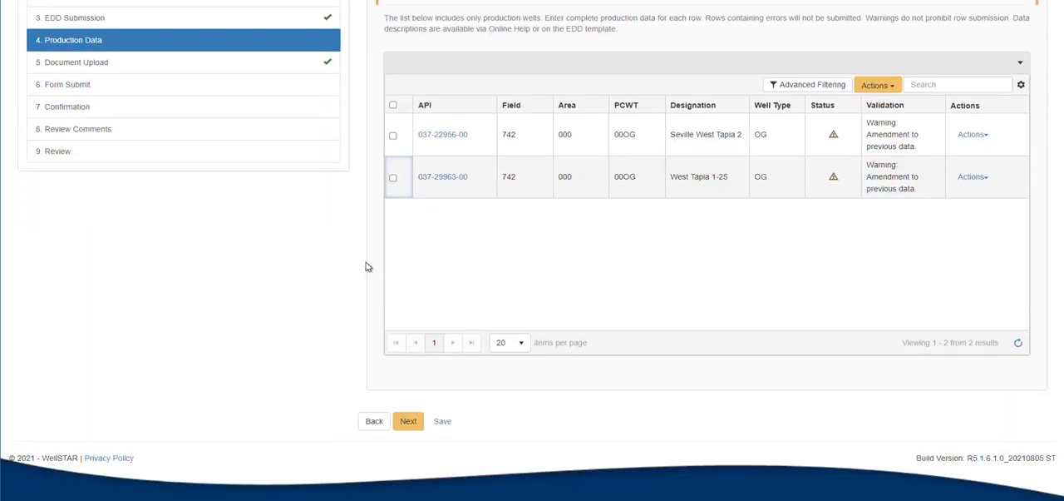
left_click(416, 425)
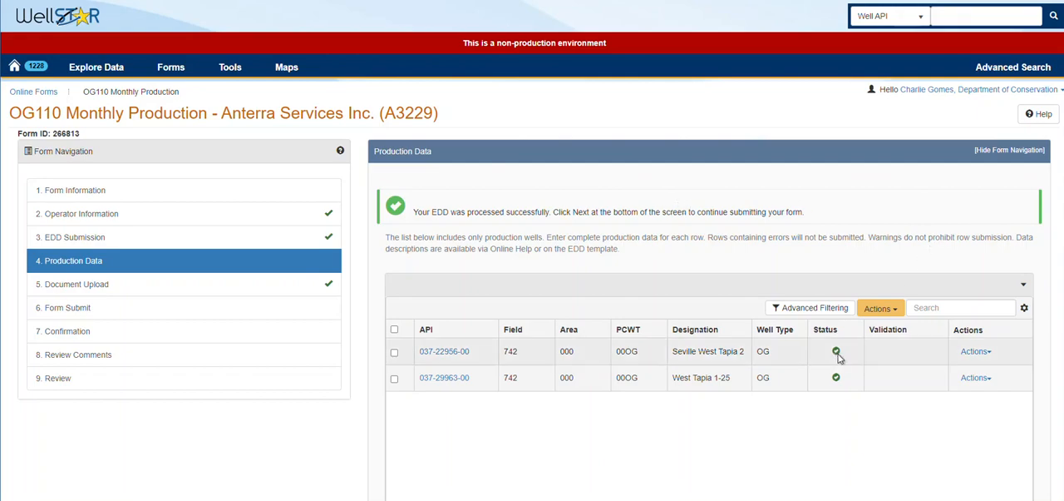
scroll(361, 349, "down", 3)
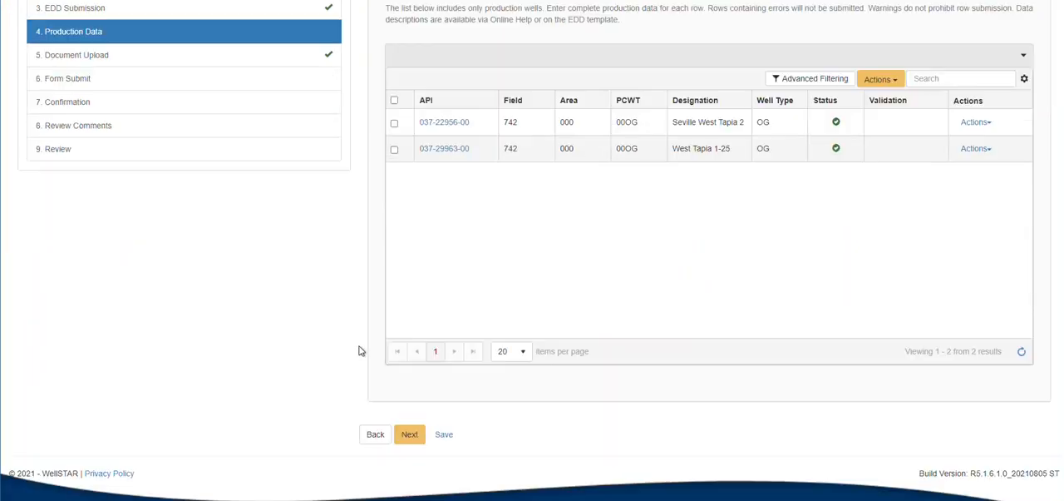
left_click(400, 434)
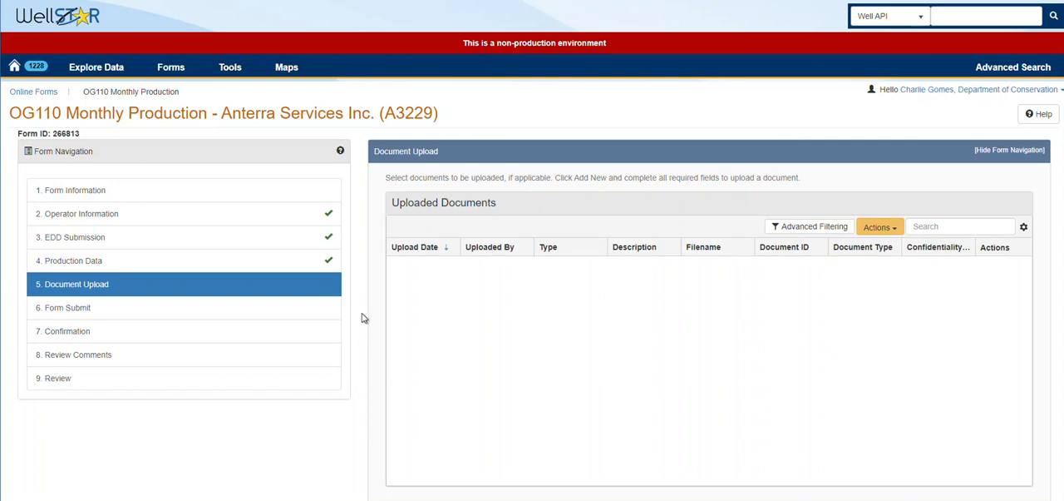
Step: Open the entry form for uploading a new document, review its document types and required fields, and cancel without uploading
scroll(363, 311, "down", 2)
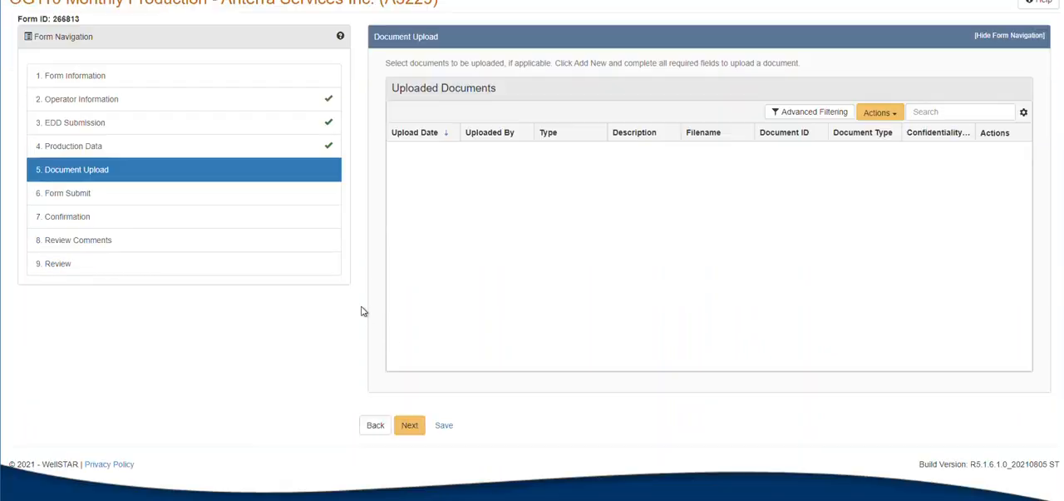
left_click(885, 118)
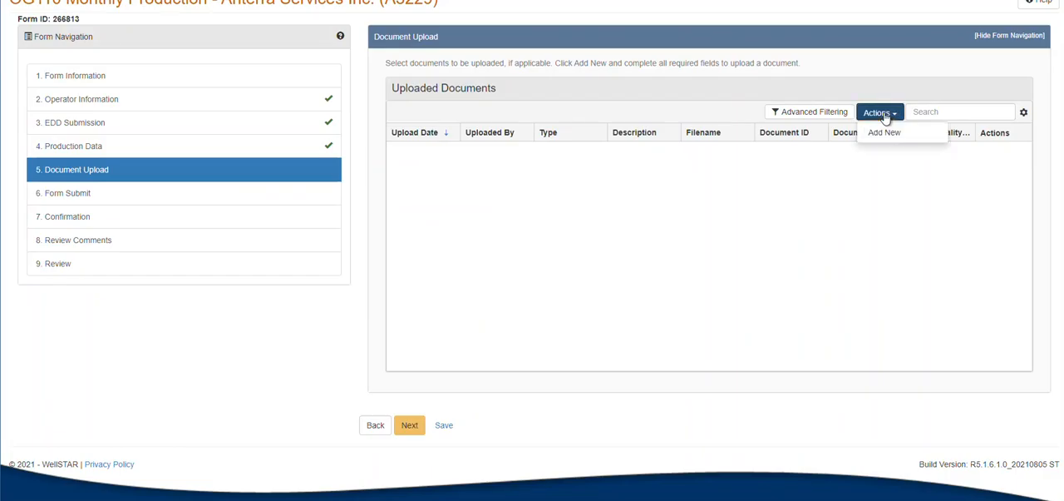
left_click(884, 133)
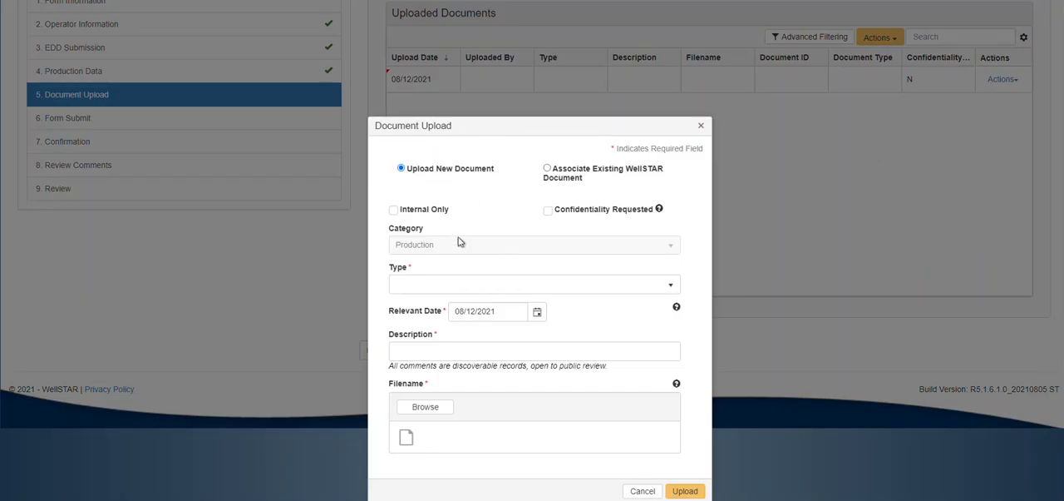
left_click(424, 287)
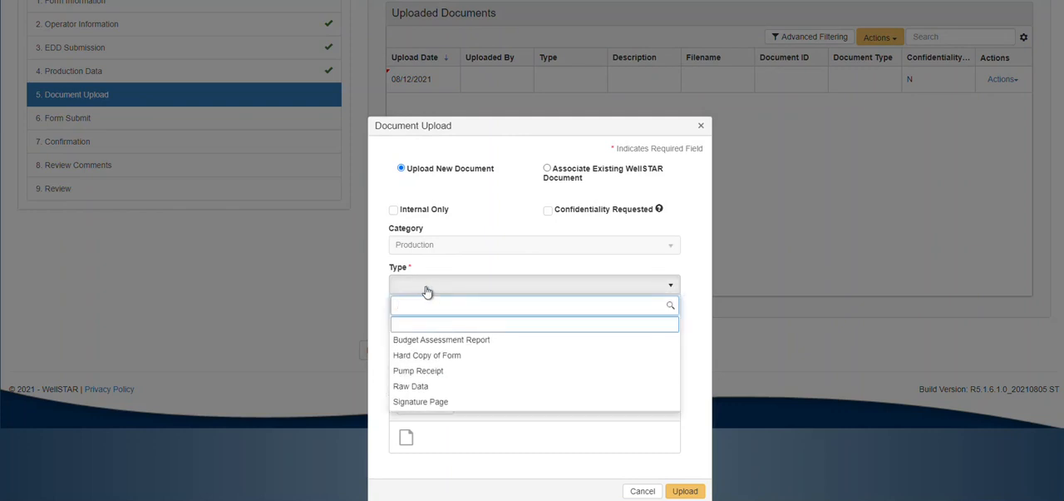
left_click(427, 288)
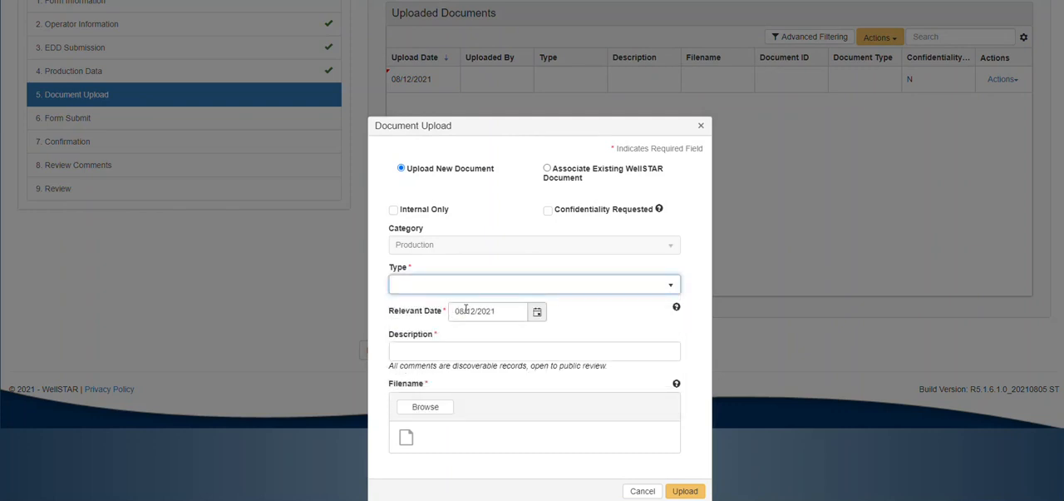
left_click(450, 348)
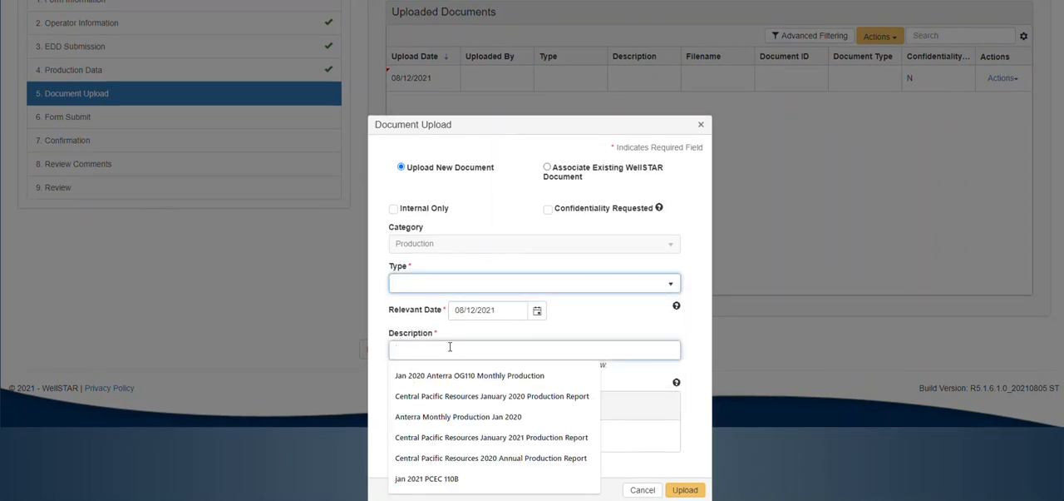
left_click(660, 329)
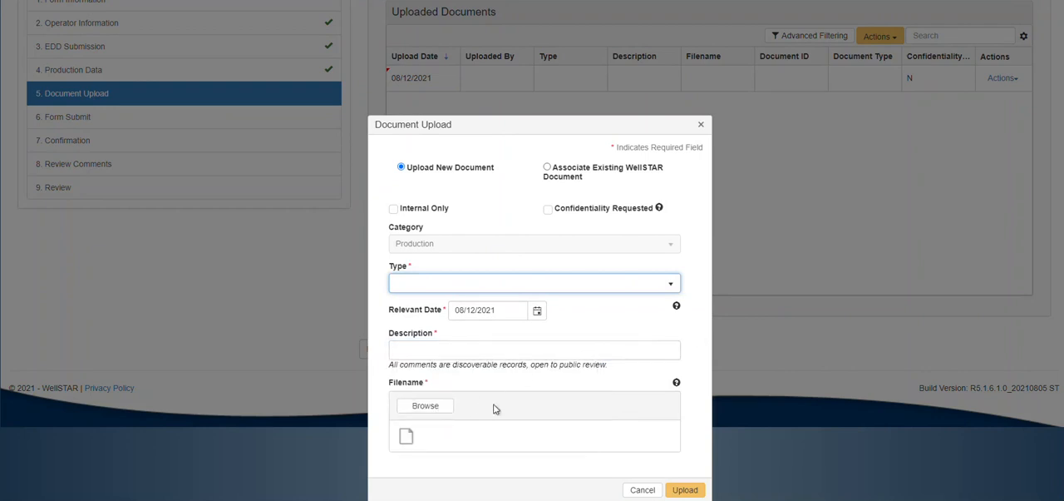
left_click(641, 490)
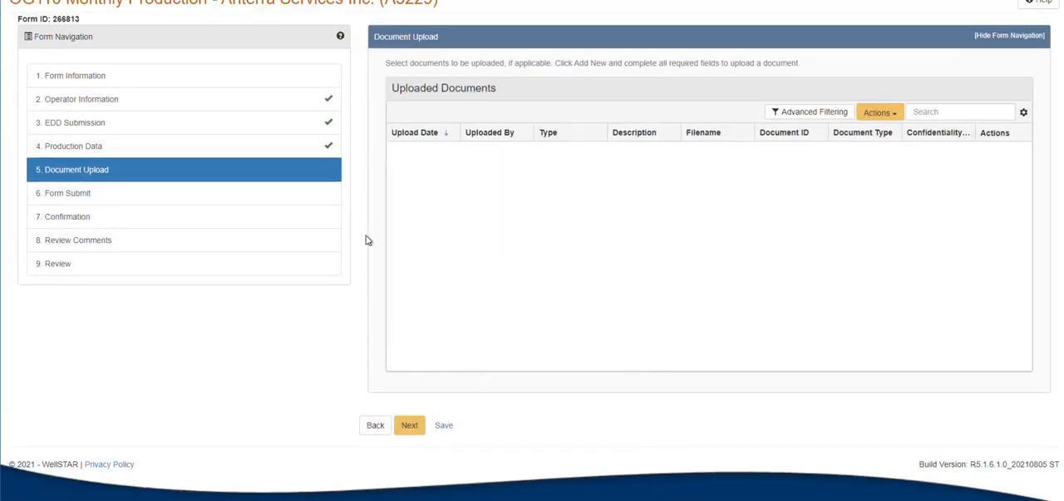
Step: Advance the form to the Form Submit section, and open a new online form association and cancel it
left_click(410, 425)
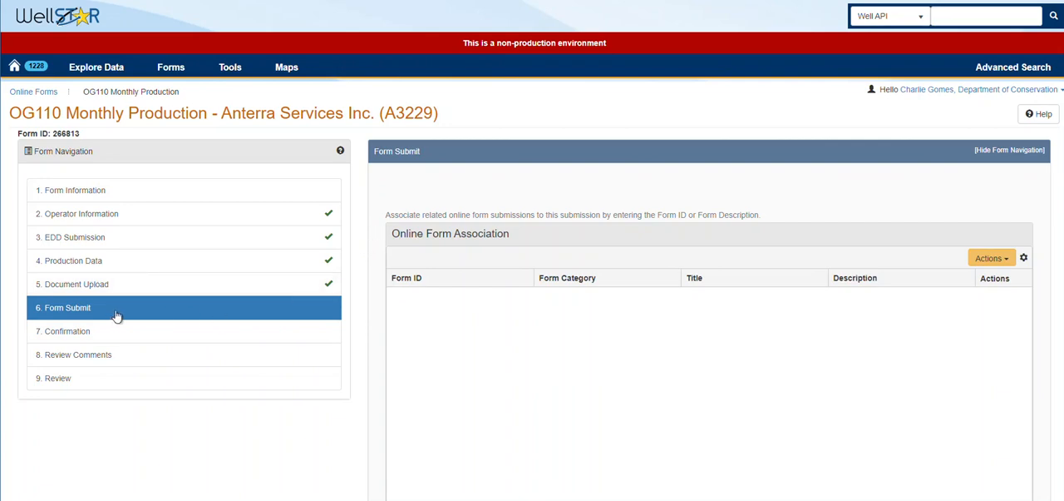
scroll(379, 247, "down", 2)
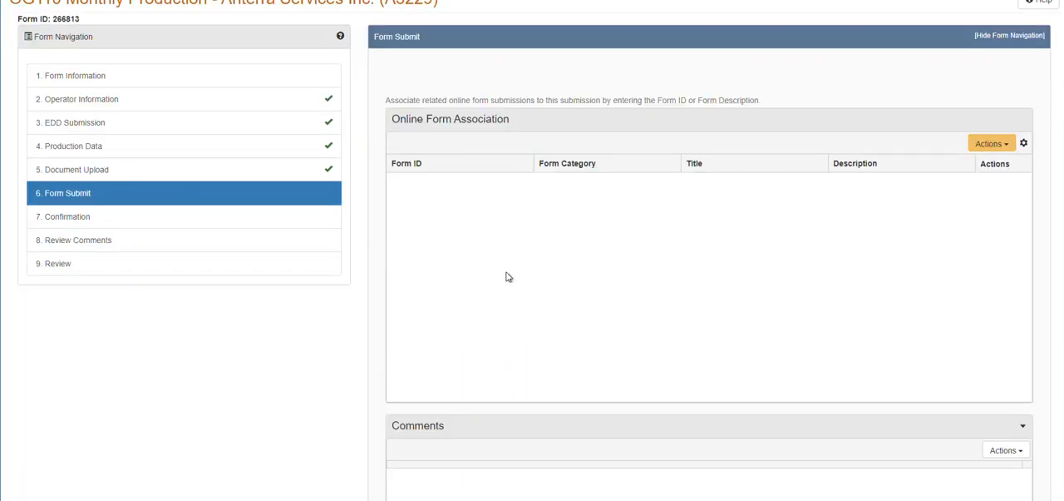
left_click(991, 145)
left_click(994, 166)
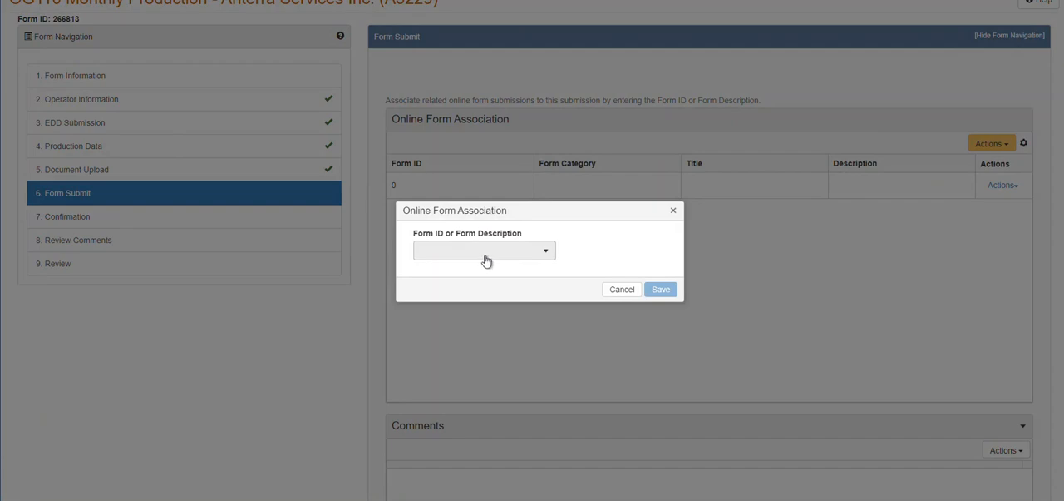
left_click(620, 291)
Step: Certify in the acknowledgement that all statements in the form are true, correct and complete, and submit the form
scroll(357, 307, "down", 3)
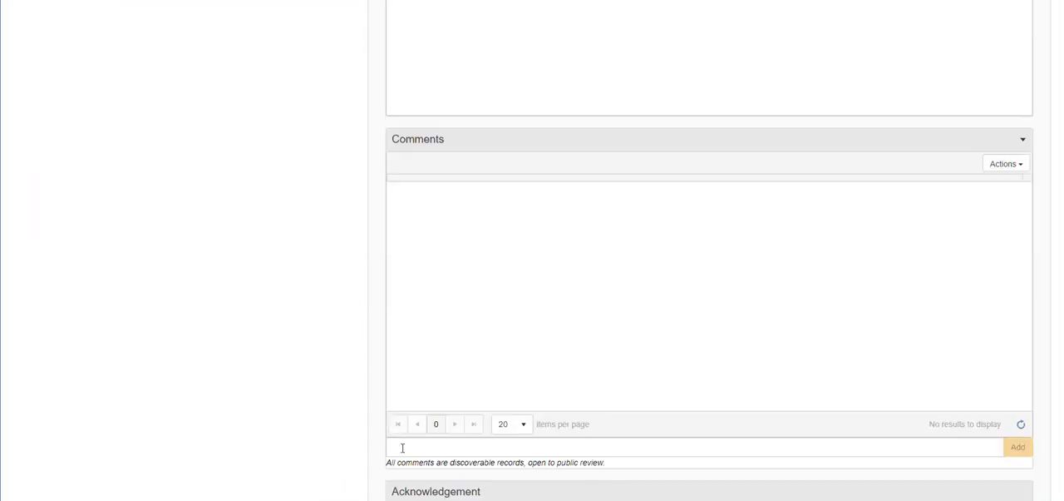
scroll(318, 315, "down", 4)
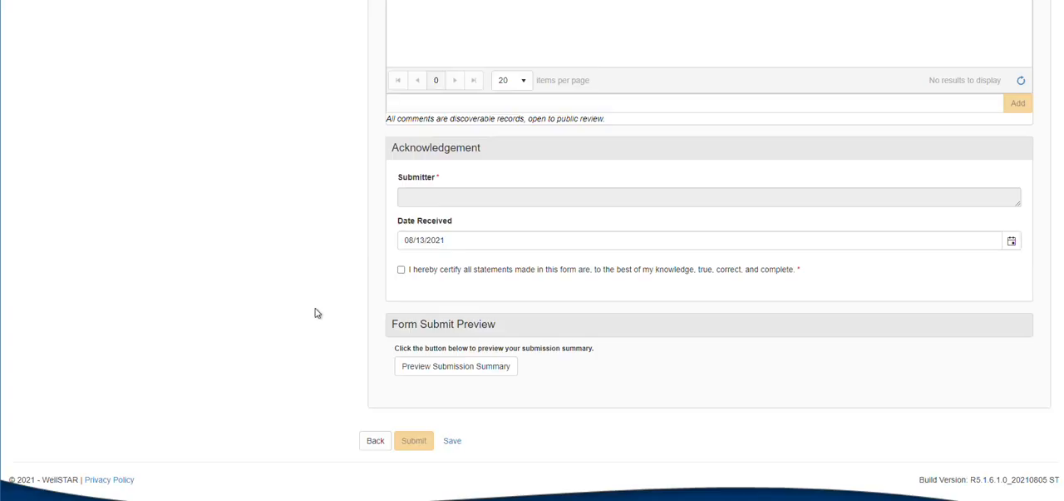
left_click(420, 272)
left_click(414, 440)
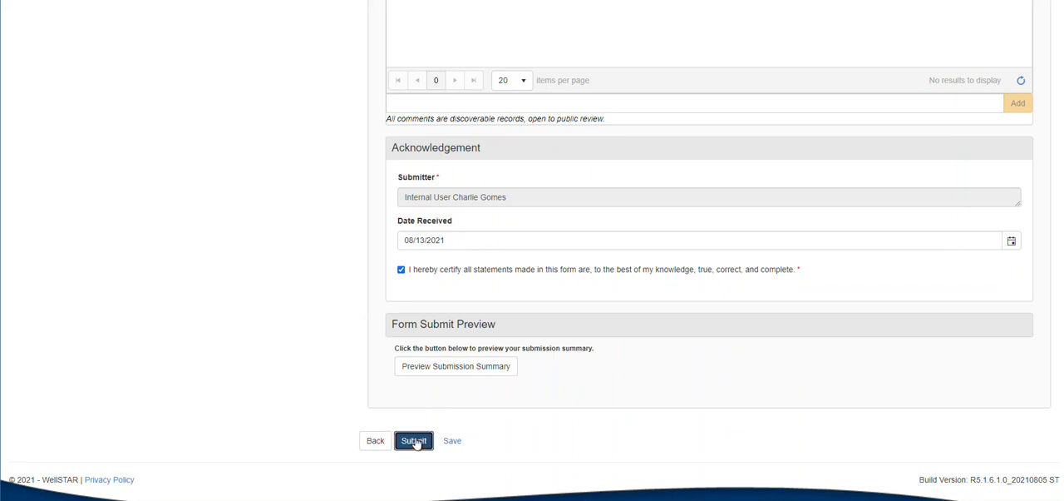